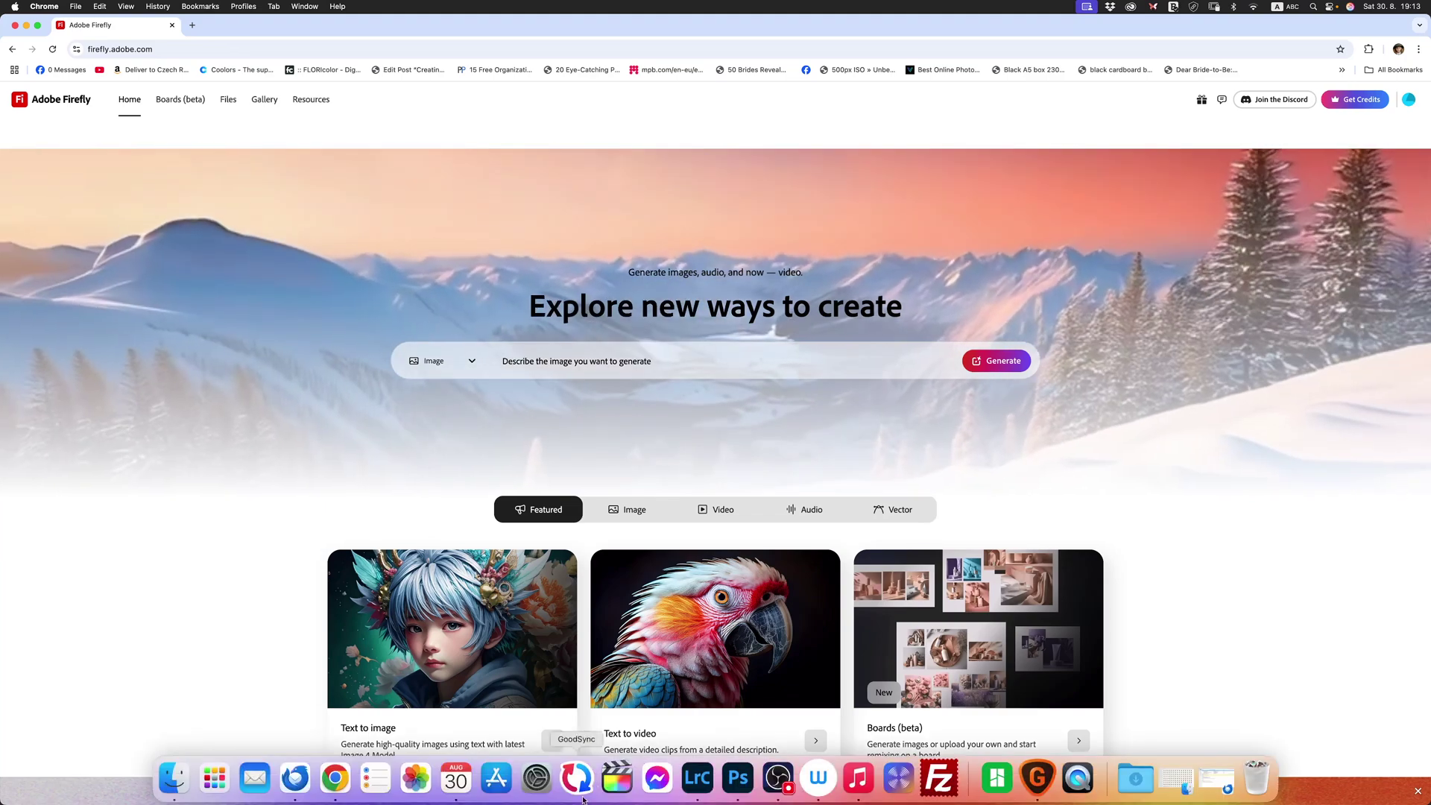
Step: In Lightroom Classic, zoom in on the boy, then display the edited sokopodz-34-Edit-2.psd from the filmstrip
left_click(692, 792)
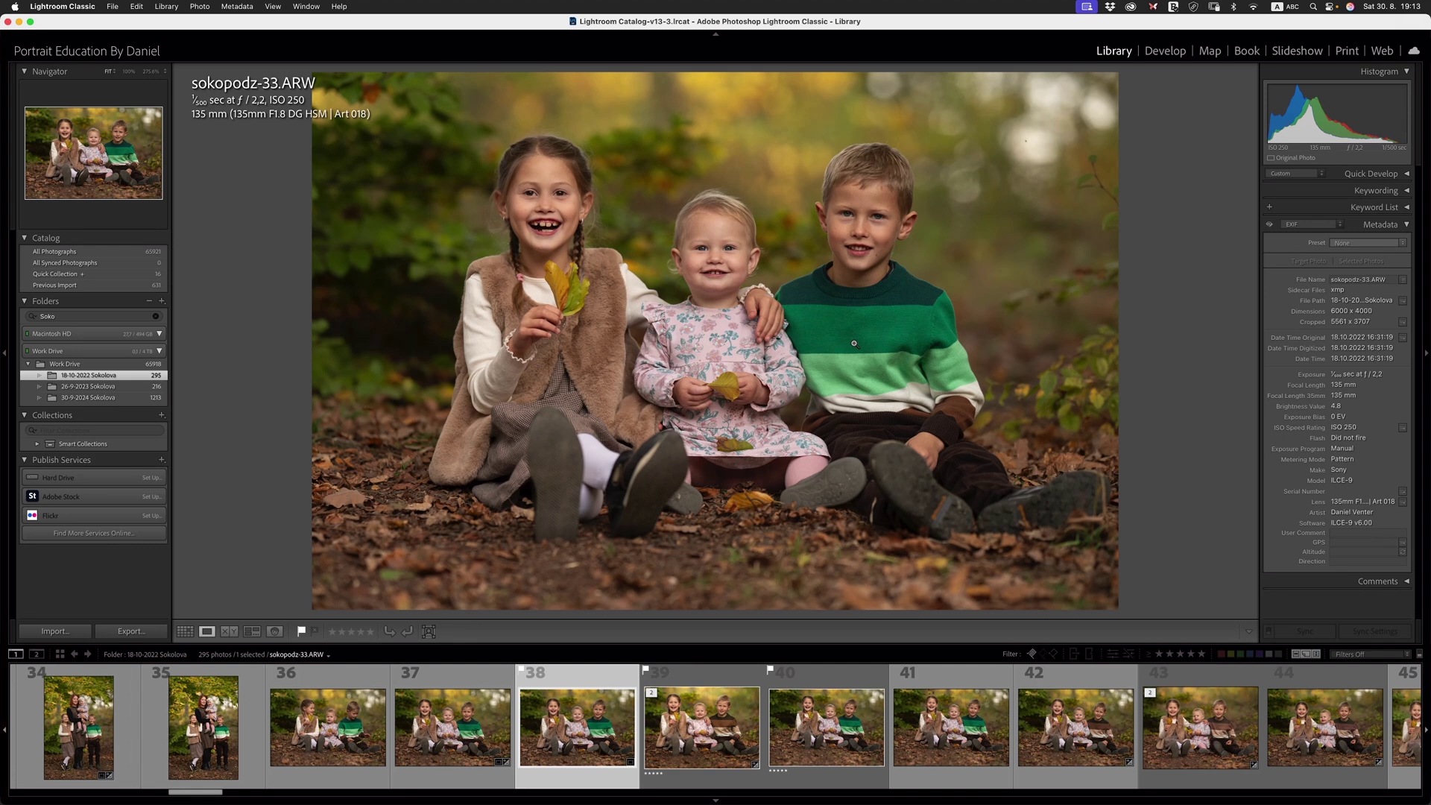
left_click(868, 238)
left_click(860, 232)
left_click(725, 738)
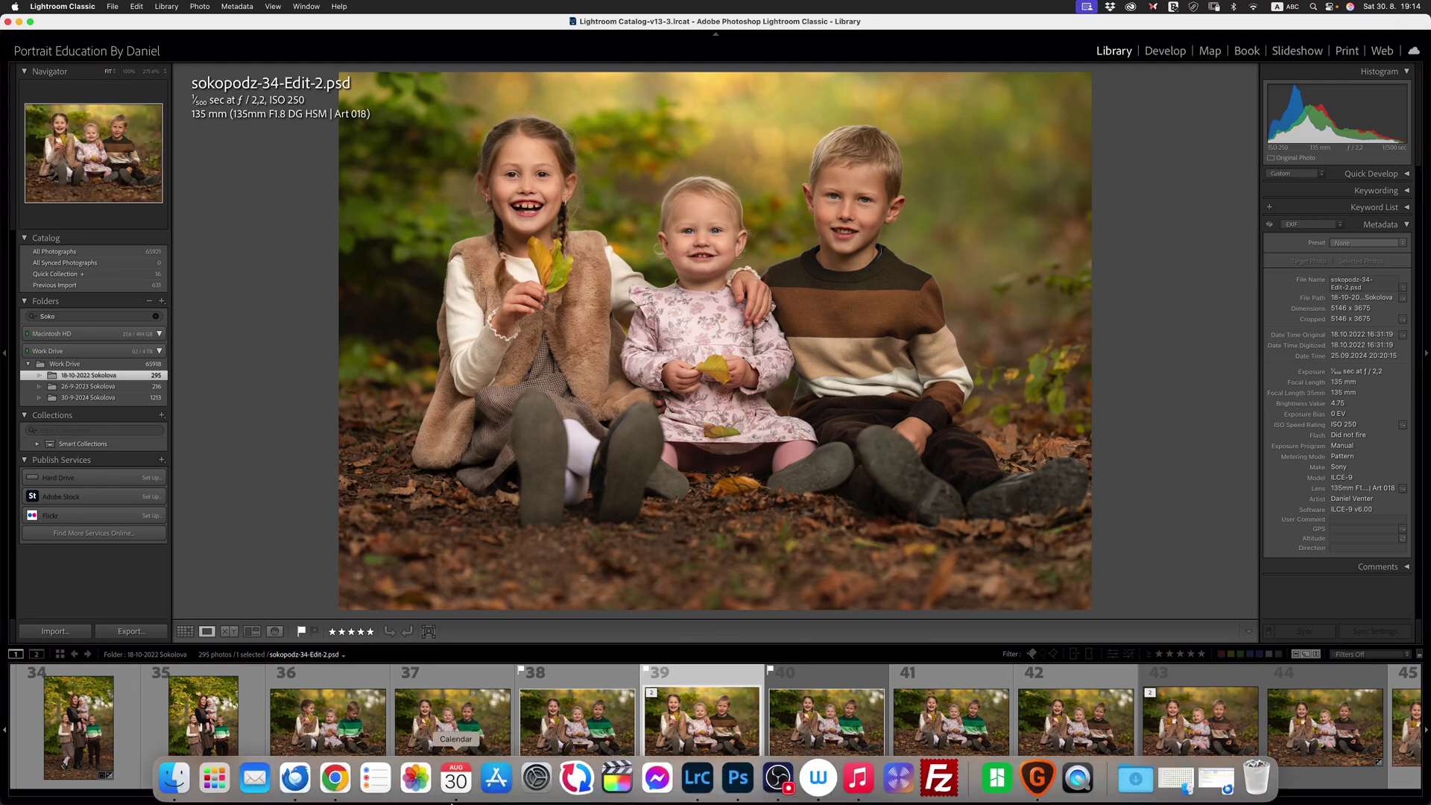
Step: Return to Firefly in Chrome and start a new Text to image generation
left_click(355, 796)
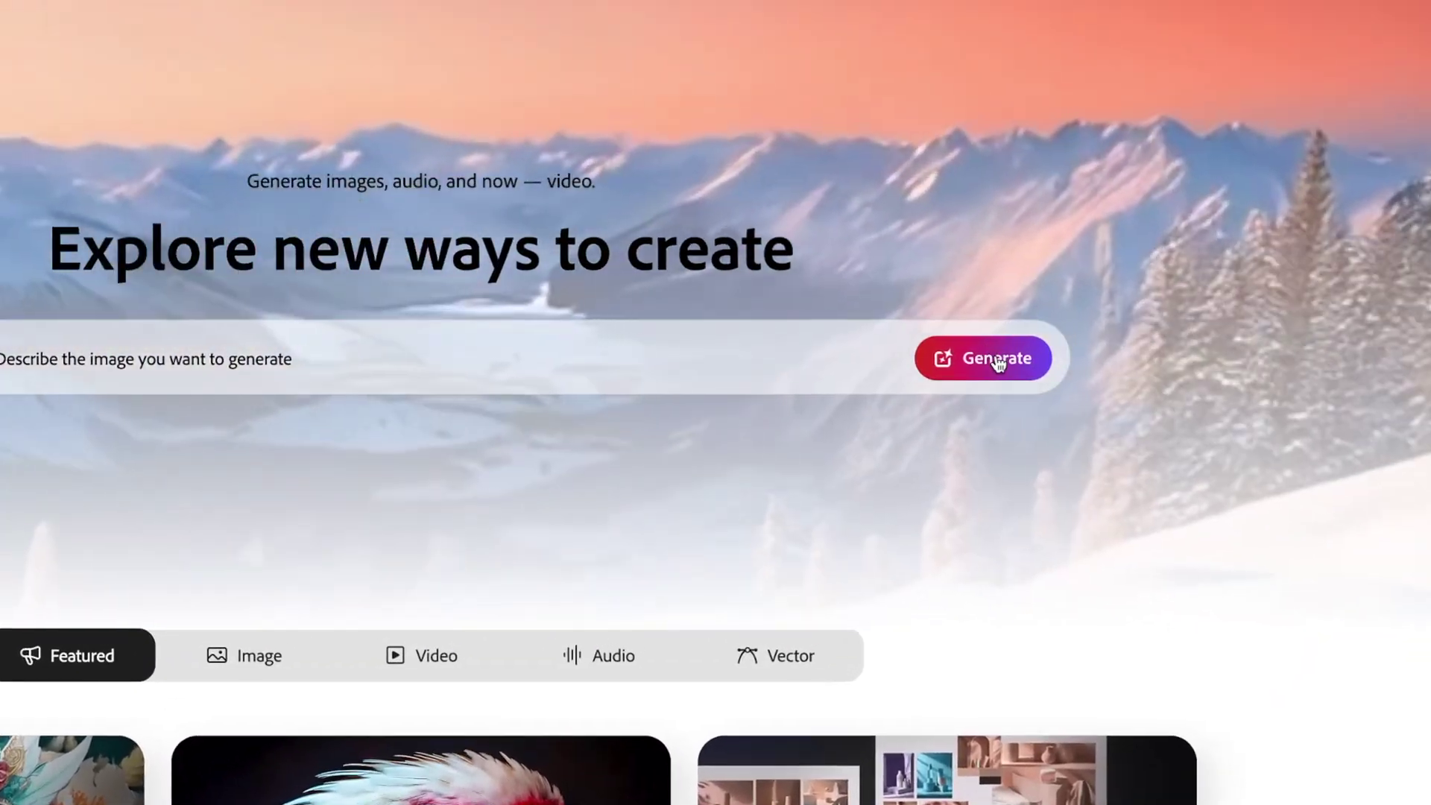
left_click(998, 361)
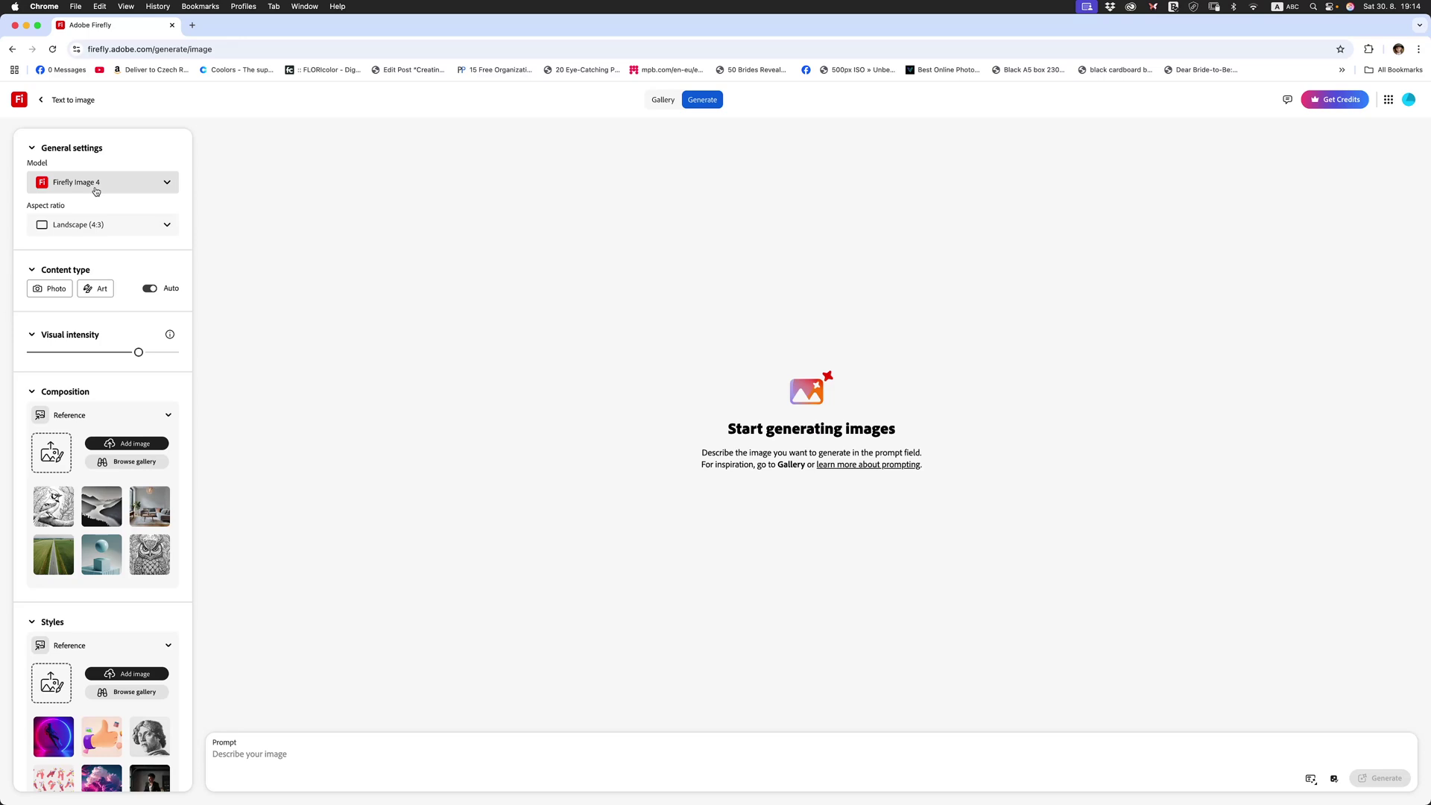
Step: Pick Gemini 2.5 Flash Image from the Model list in General settings
left_click(95, 191)
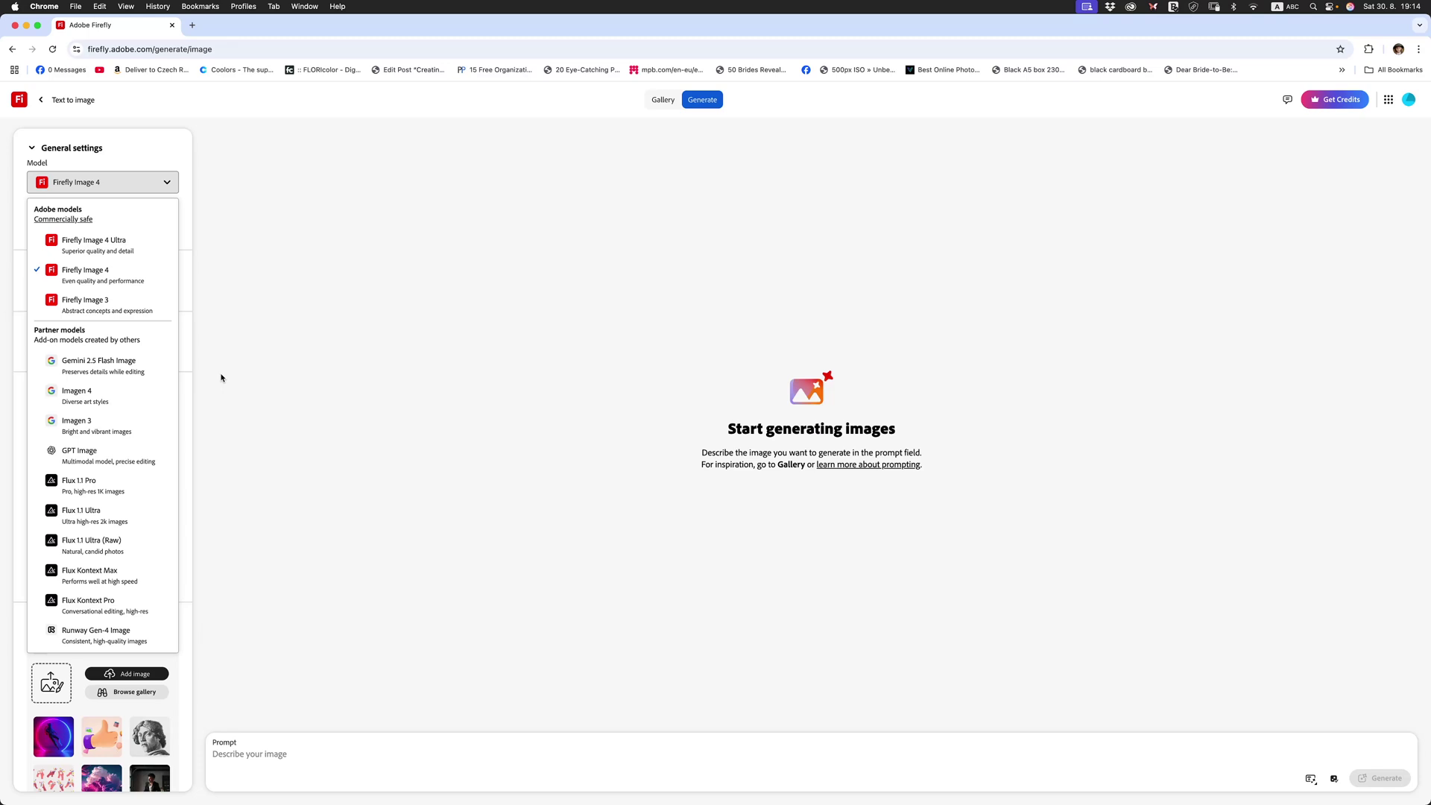
left_click(121, 368)
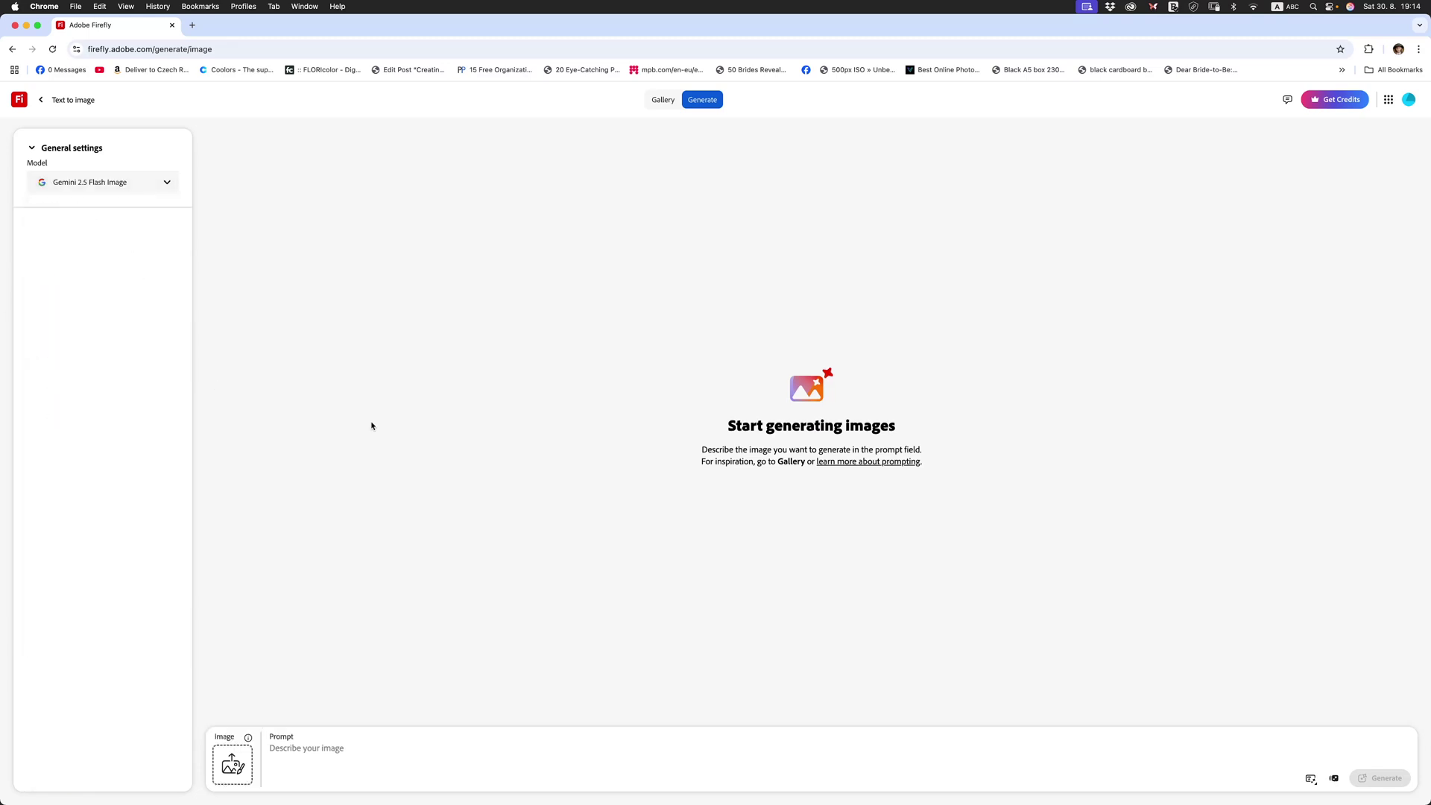
Step: Upload sokopodz-33.jpg and submit 'Change the greens of the little boys jumper rto browns respective'
left_click(232, 765)
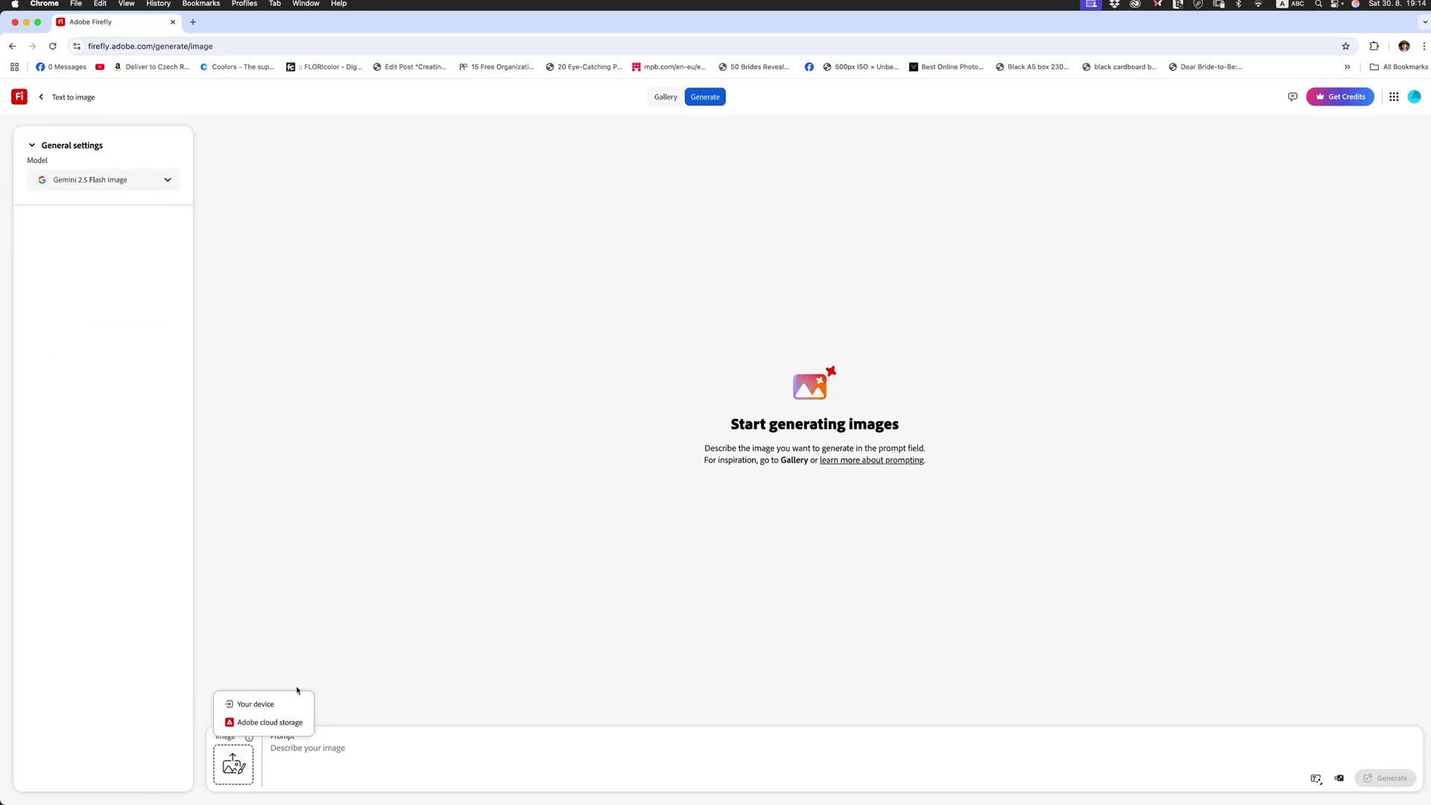
left_click(268, 705)
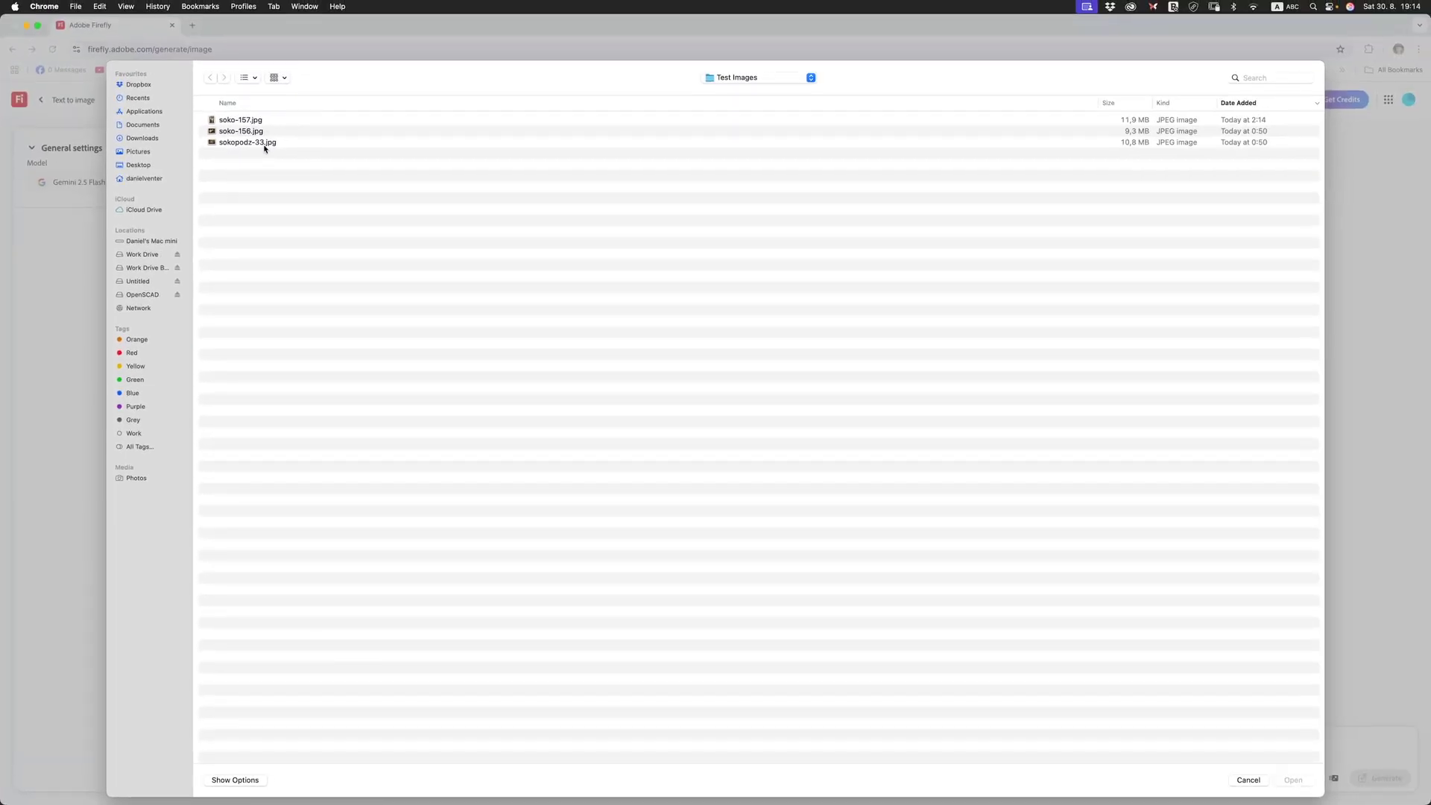
left_click(270, 145)
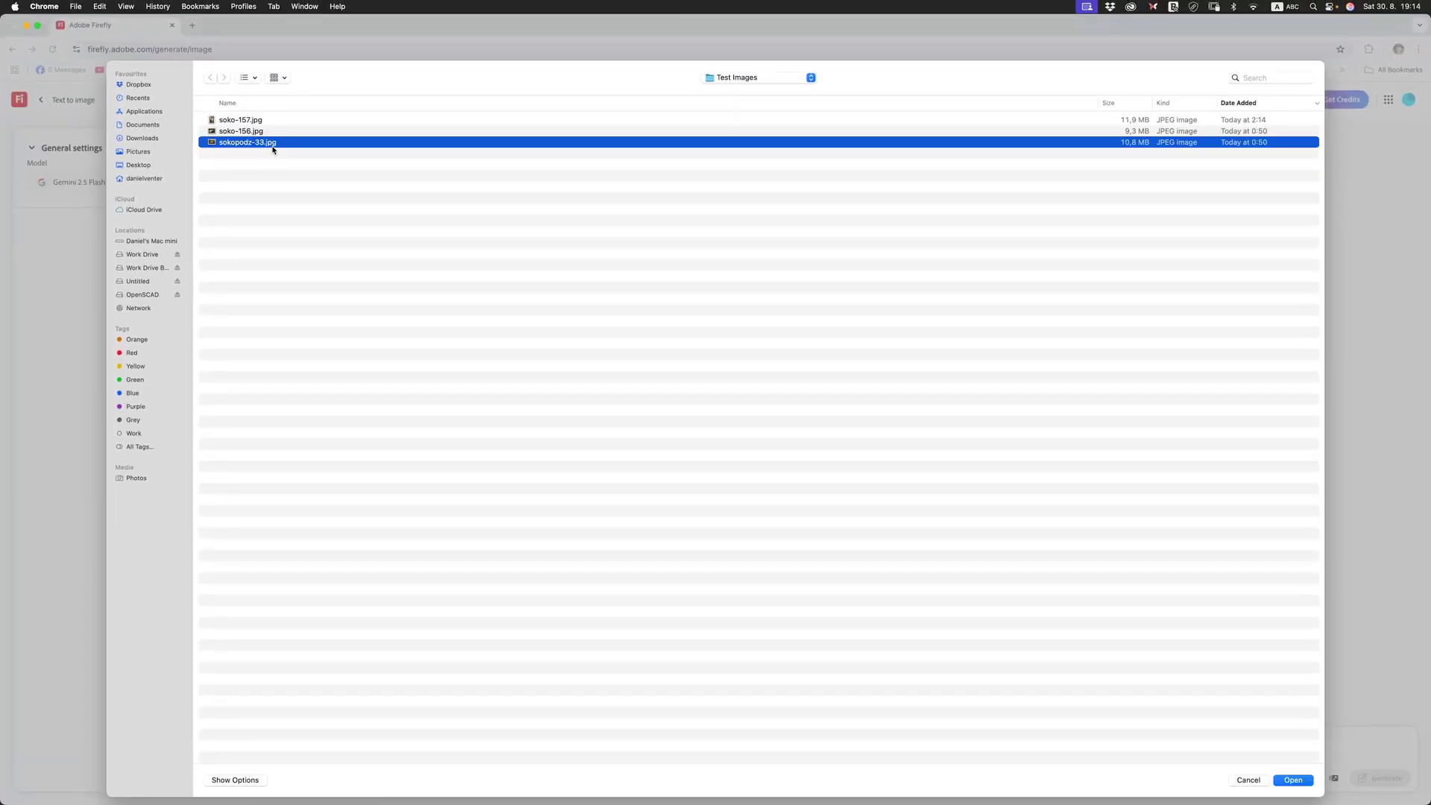
key("space")
key("space")
left_click(1294, 781)
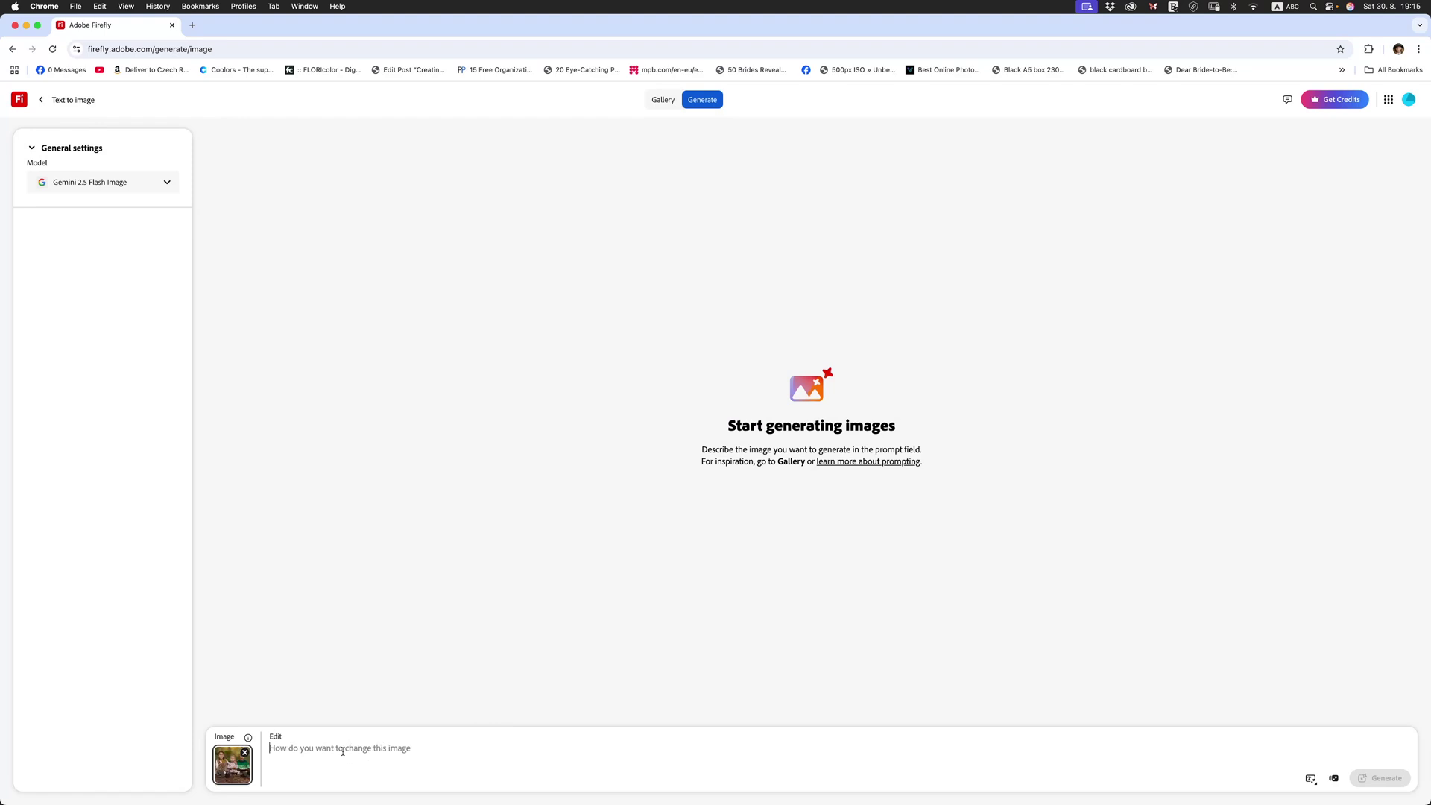
type("Change the greens of the little boys jumper")
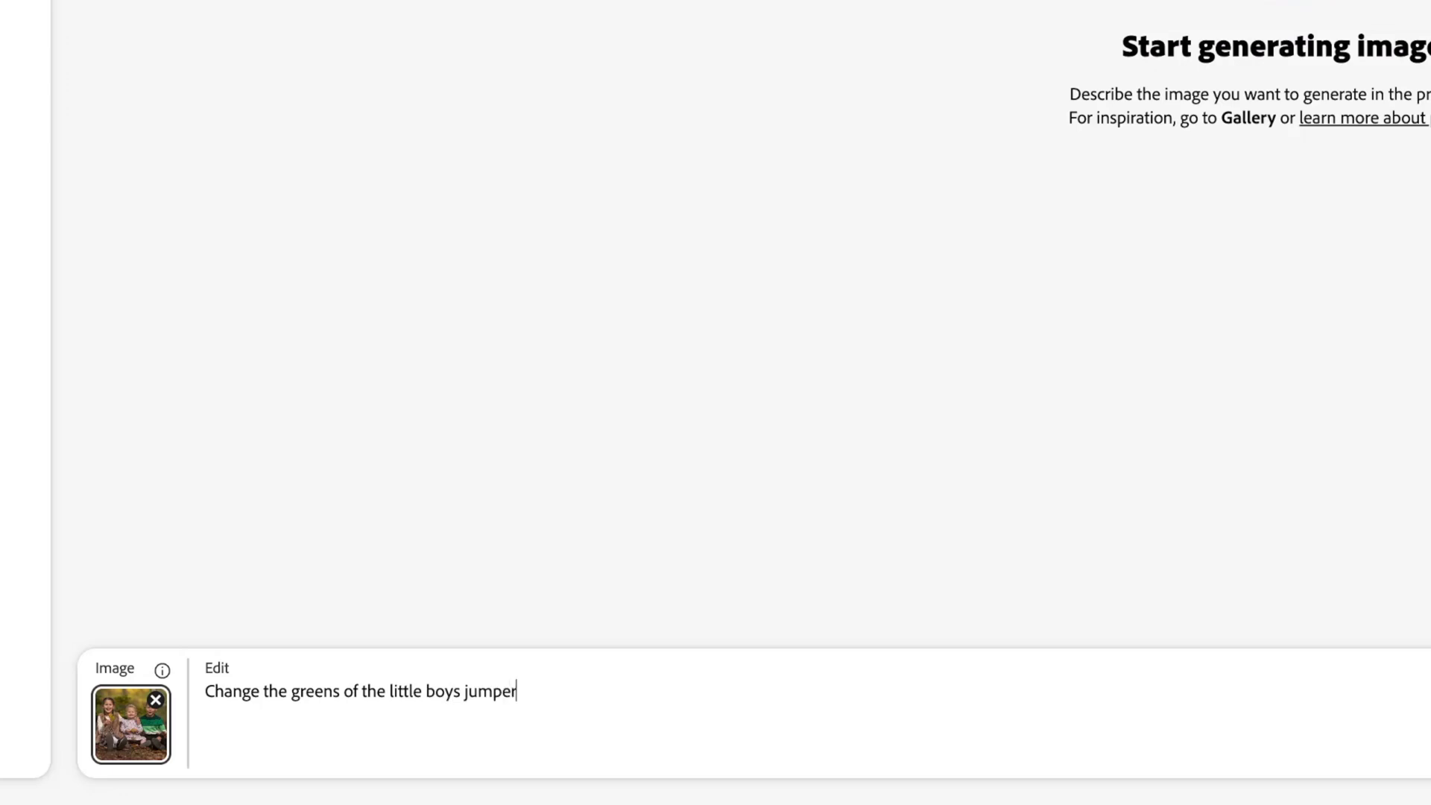
type("to browns ")
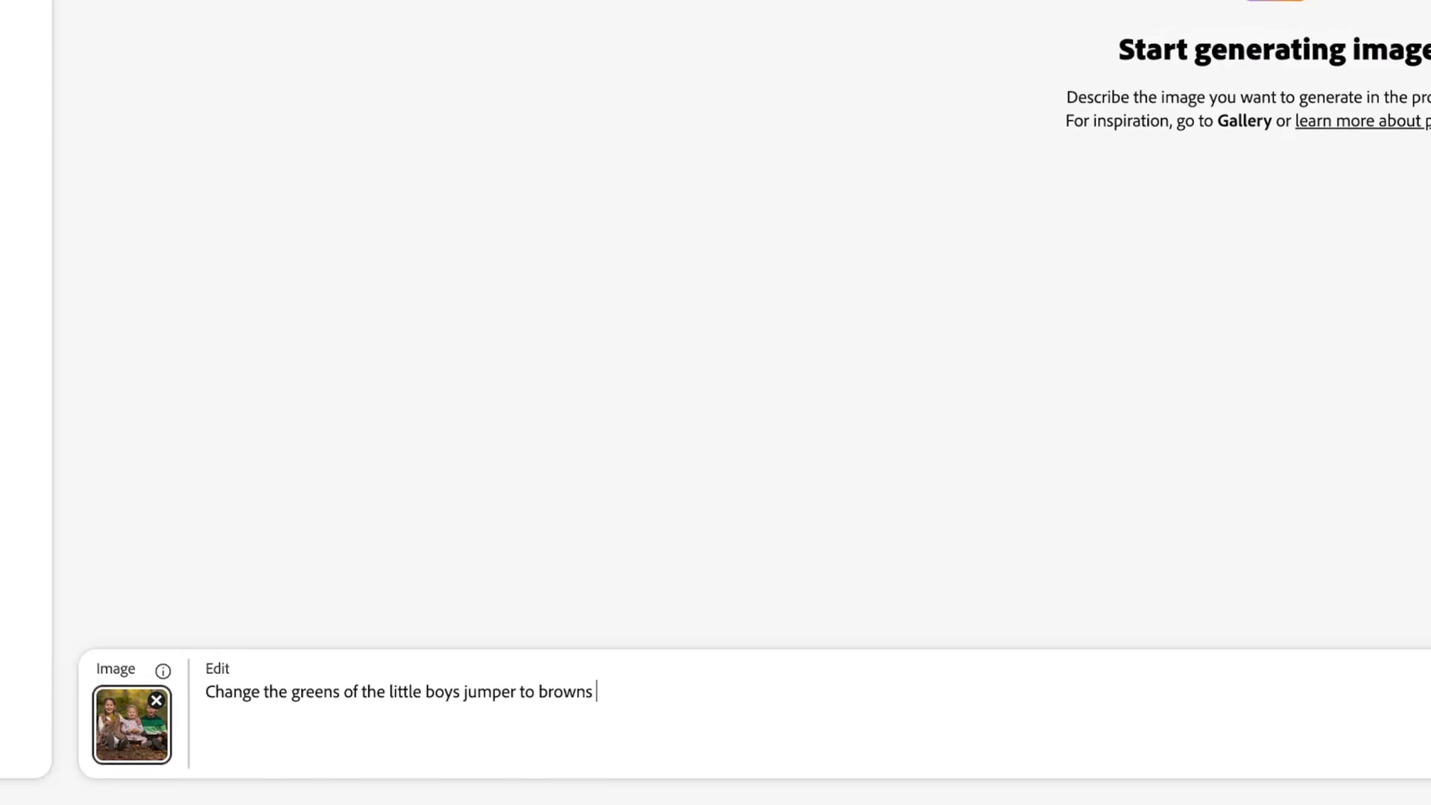
type("r")
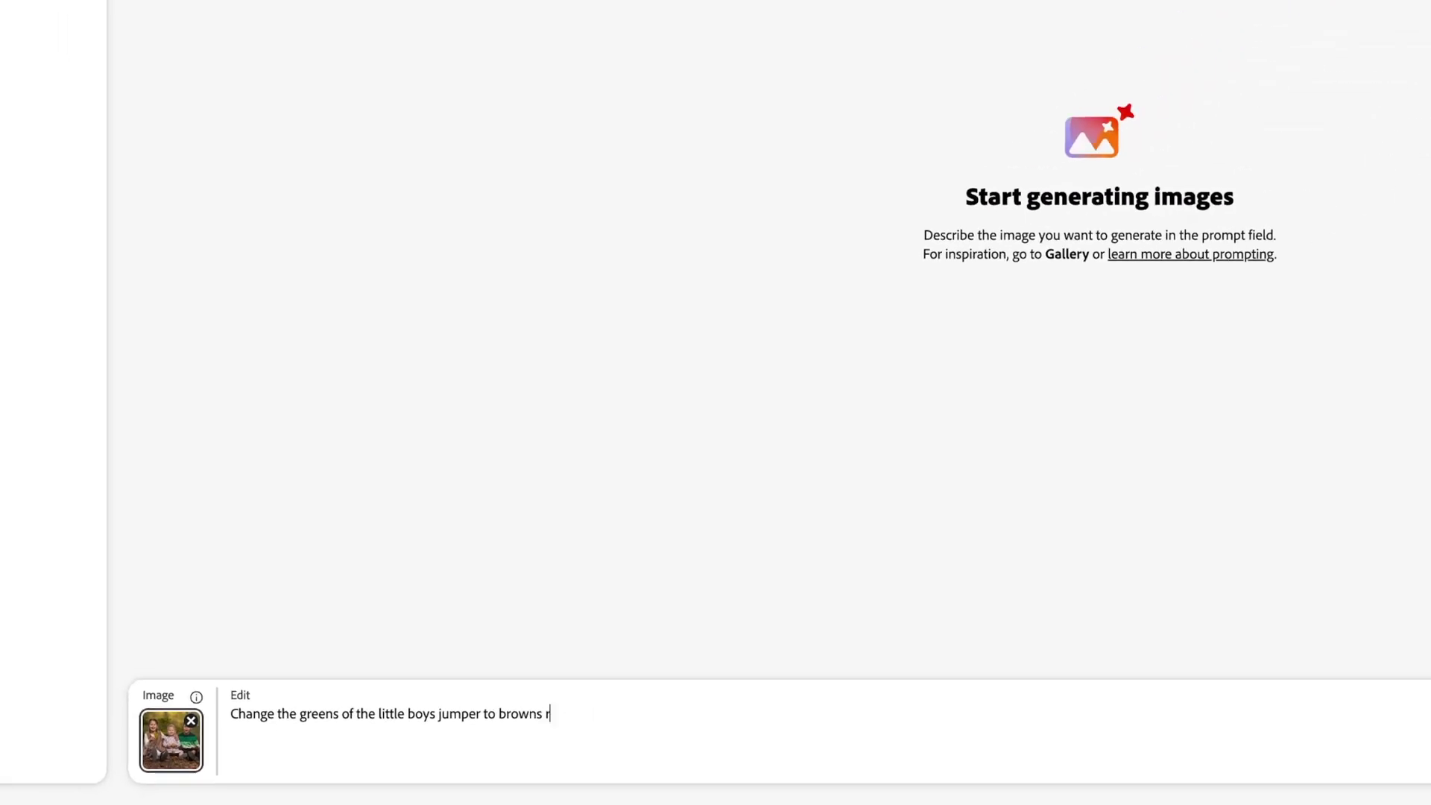
type("espective")
key("Return")
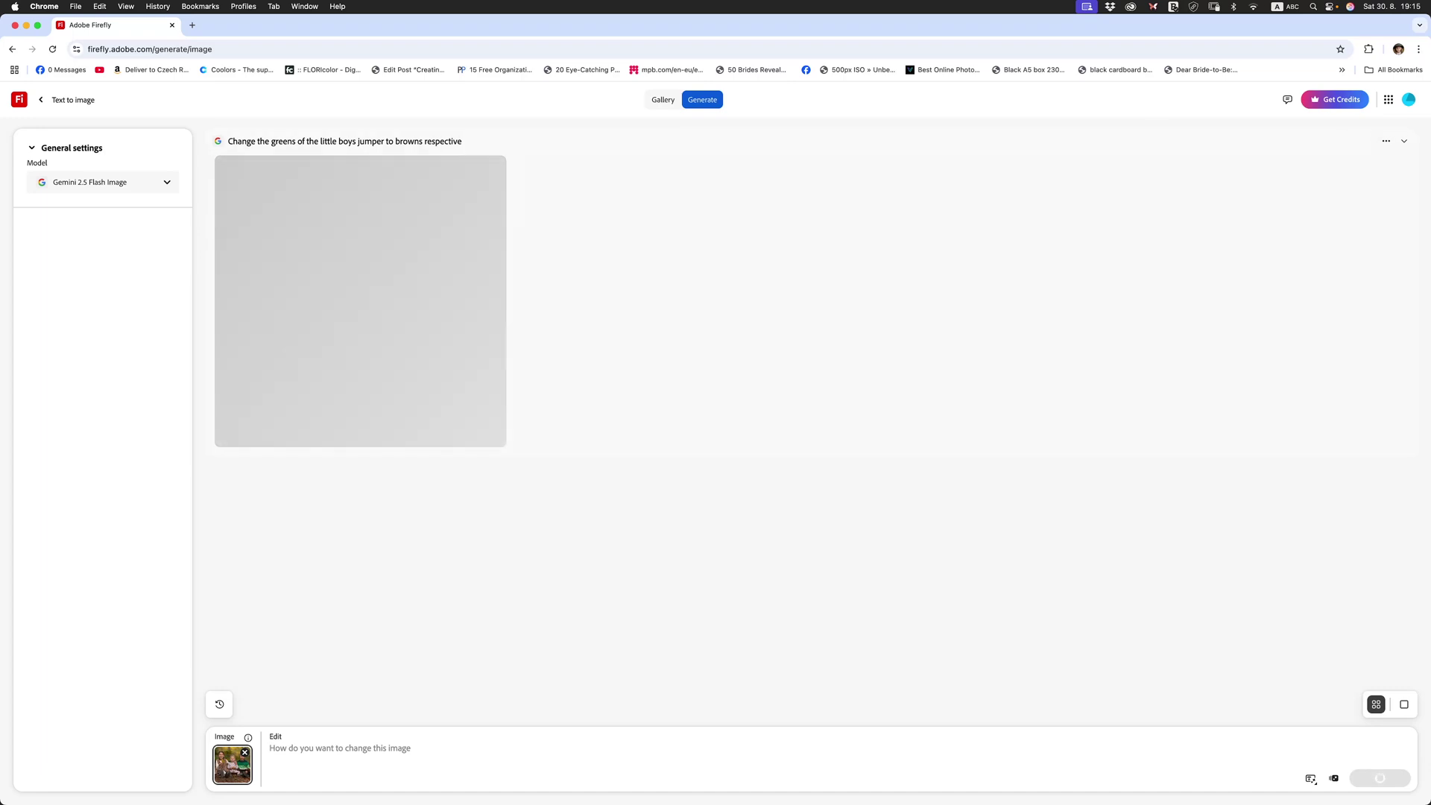
Step: Inspect the boy's brown sweater close up in Lightroom Classic, then go back to Firefly in Chrome
mouse_move(578, 791)
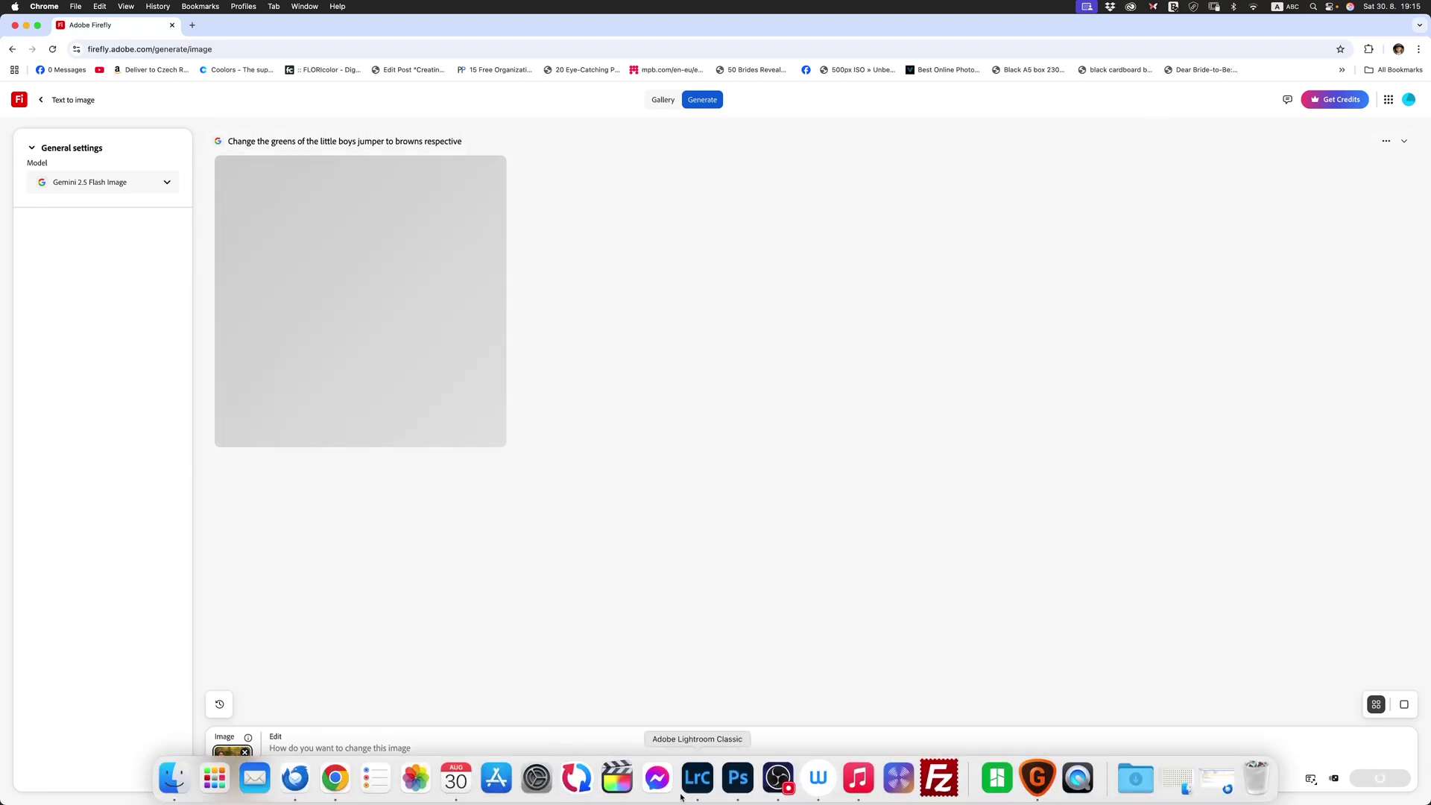
left_click(697, 779)
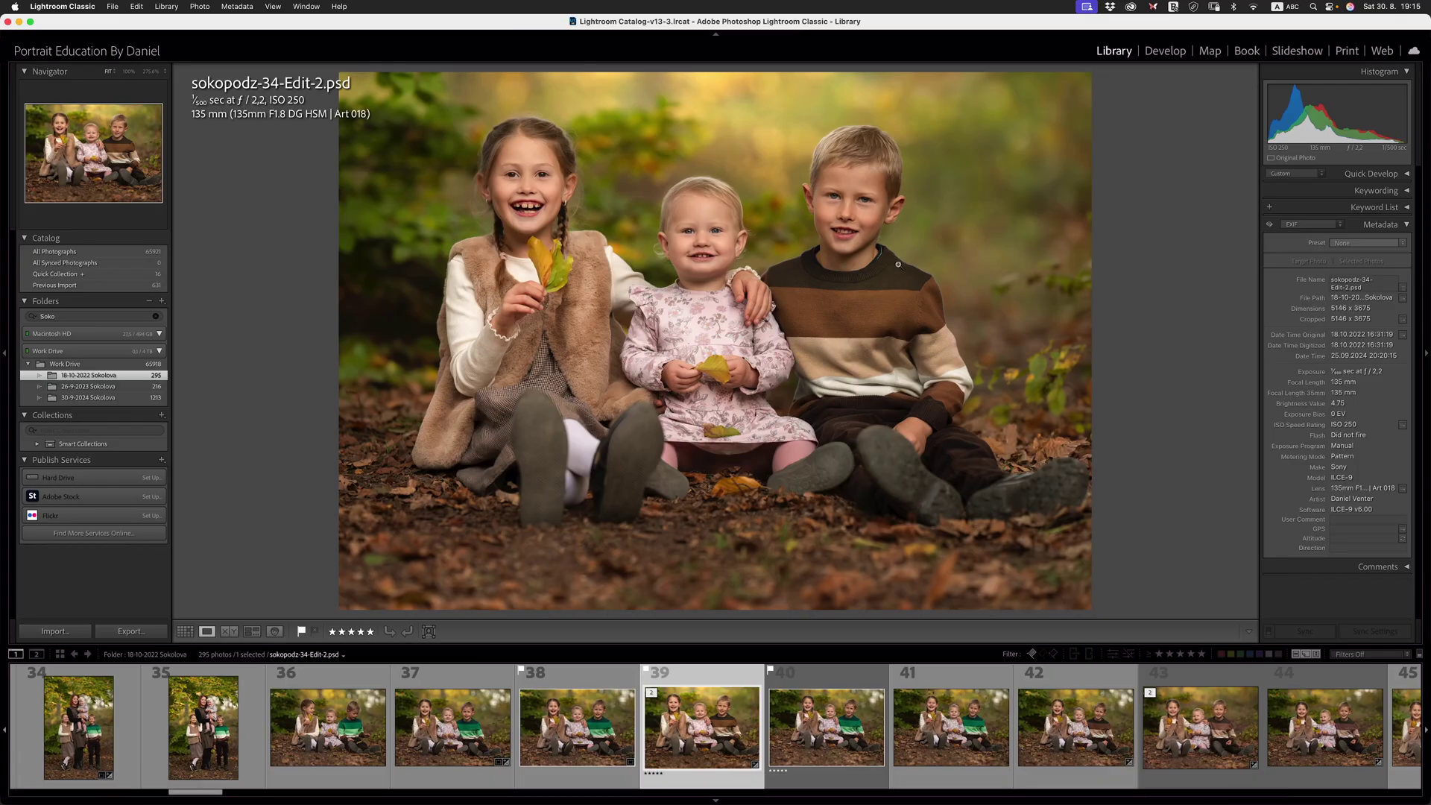
left_click_drag(898, 264, 906, 320)
left_click(804, 242)
left_click(803, 246)
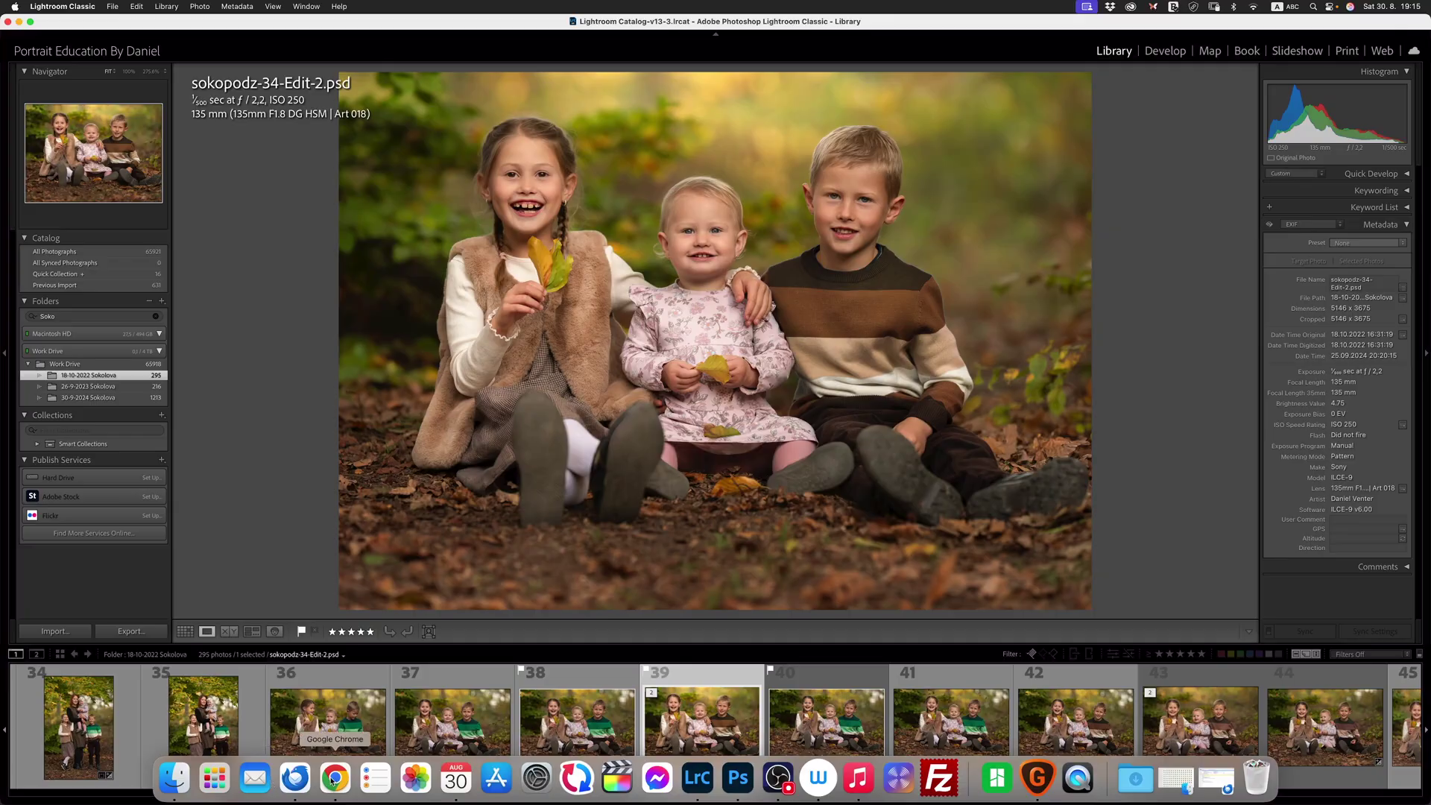
left_click(331, 780)
Step: View the brown-jumper result enlarged, then close the enlarged view
left_click(377, 271)
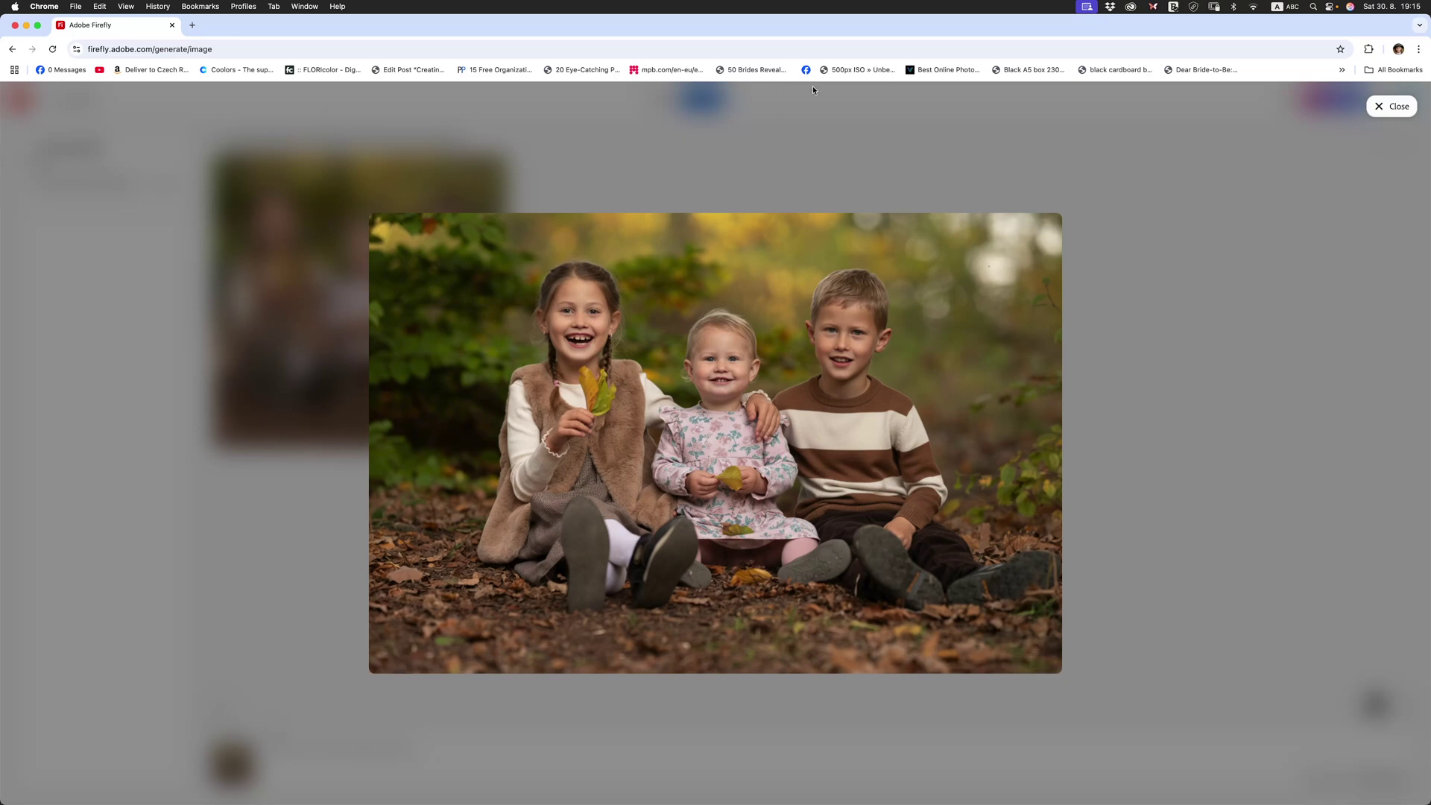
left_click(1276, 343)
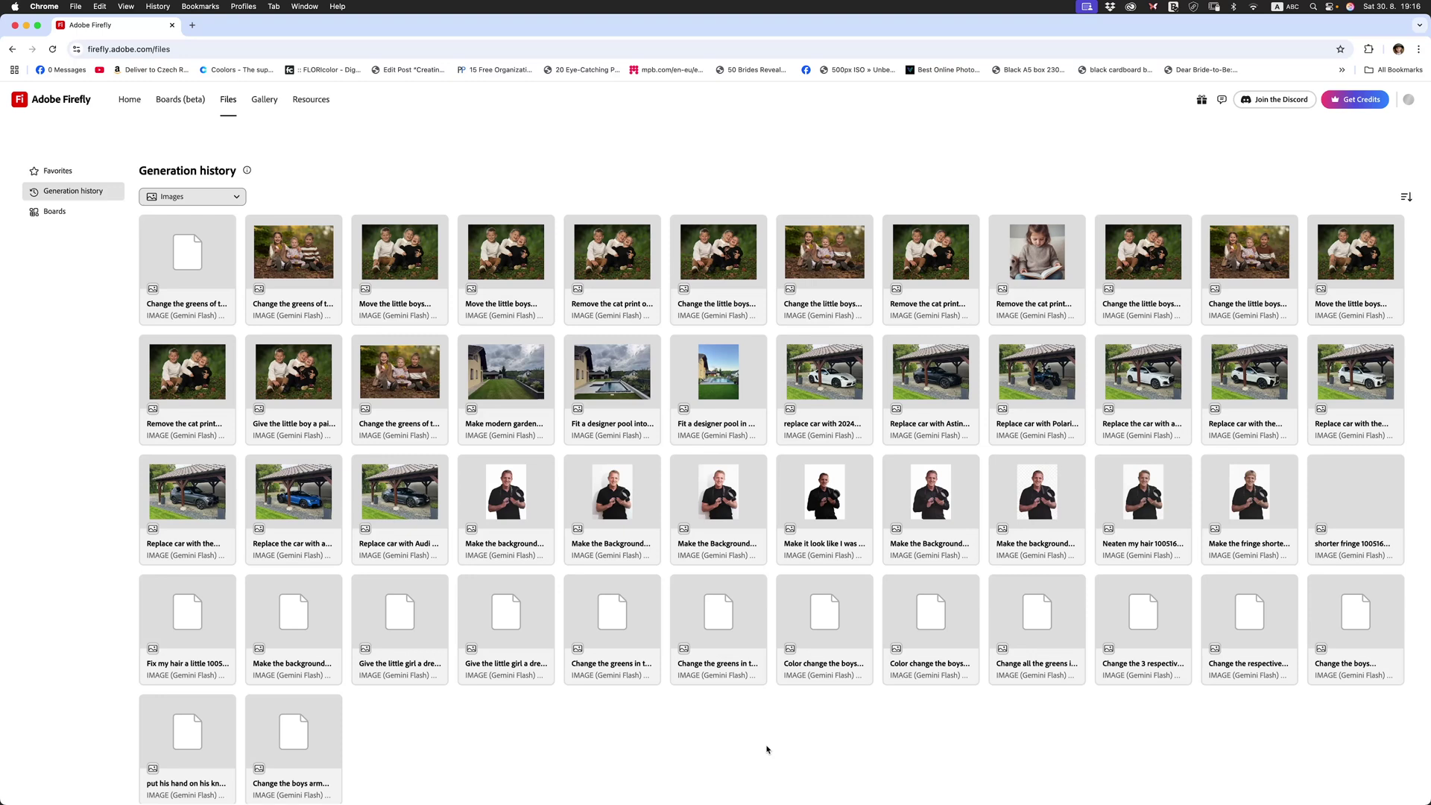
Step: Reopen the 'Change the greens…' generation from history and view its result enlarged before closing it
left_click(411, 373)
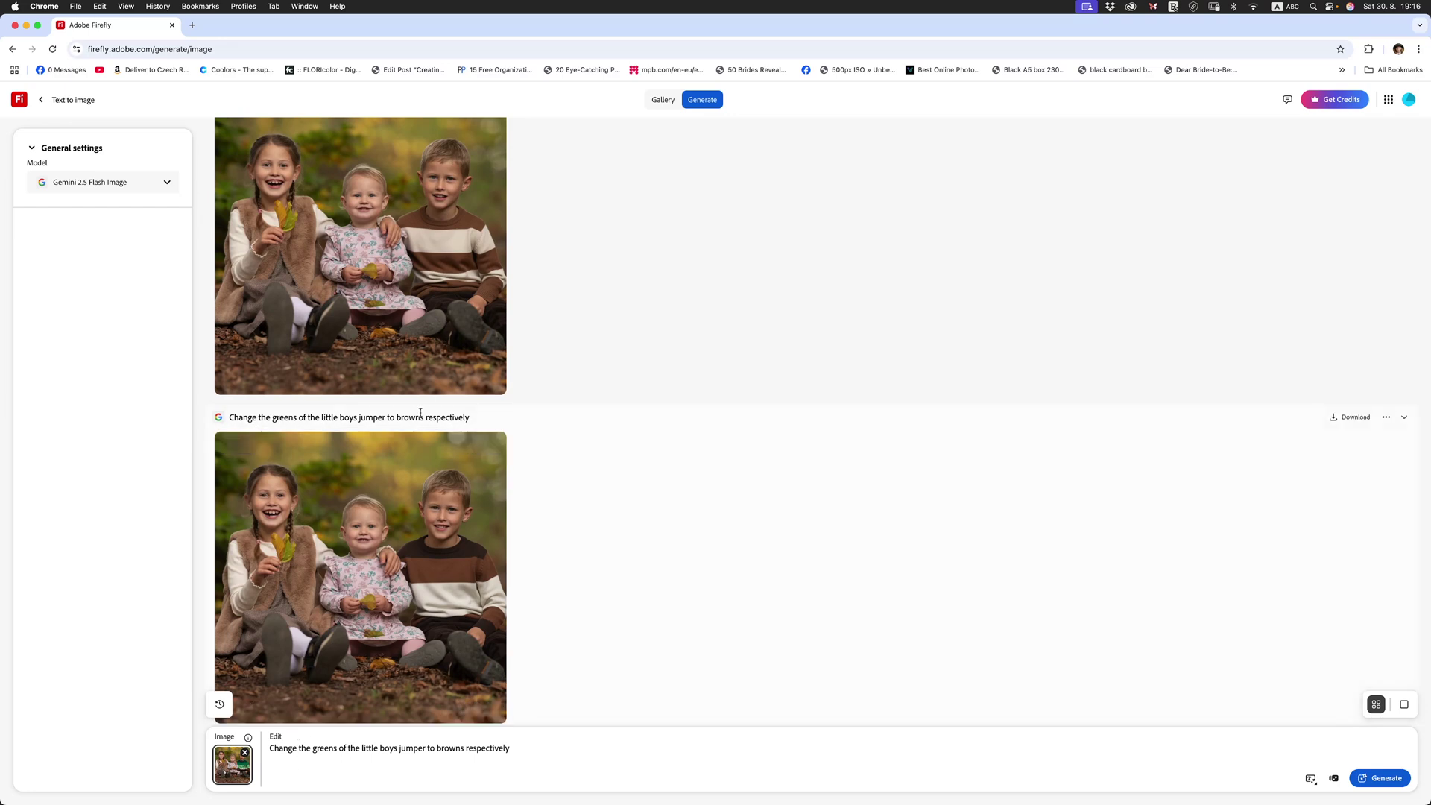
scroll(458, 412, "down", 1)
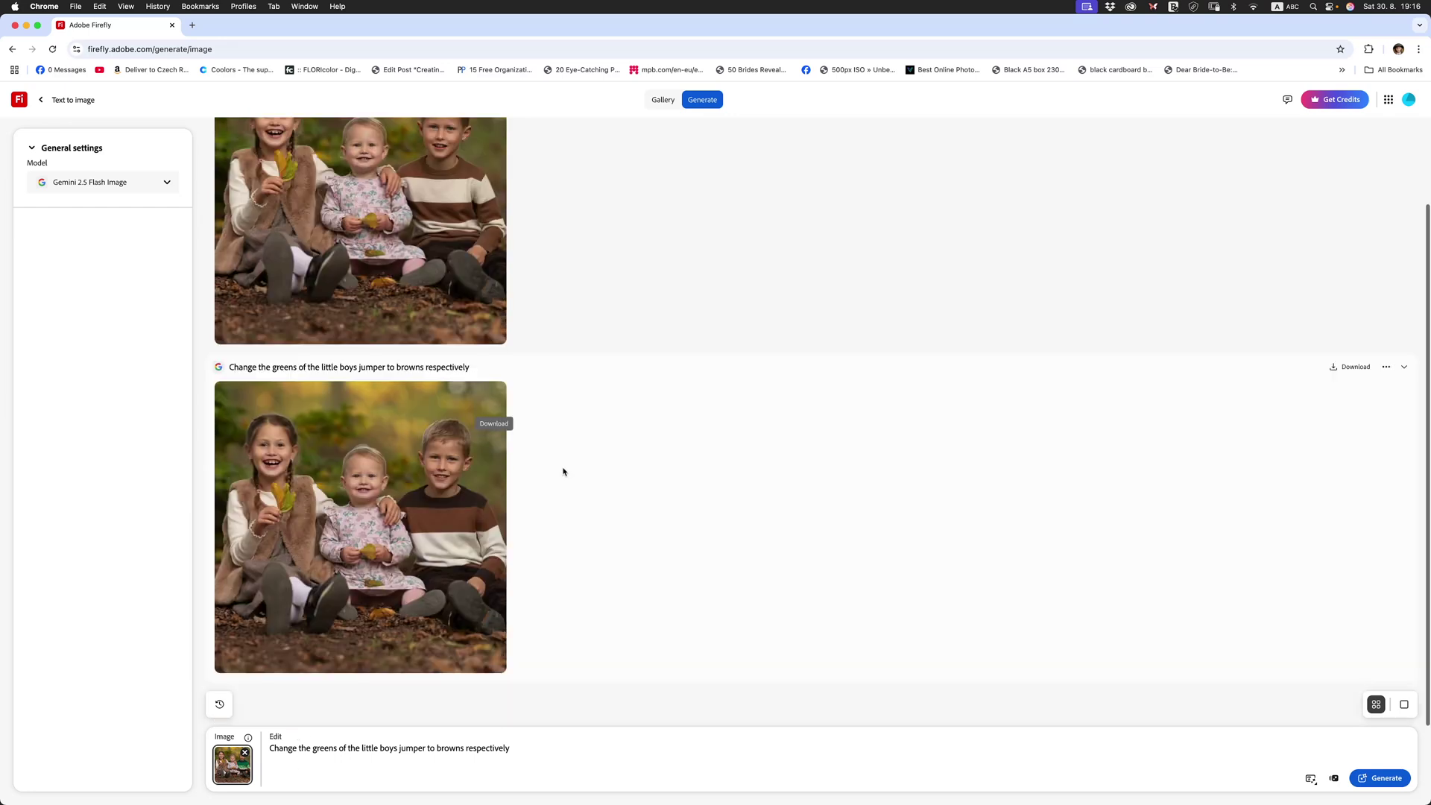
left_click(438, 518)
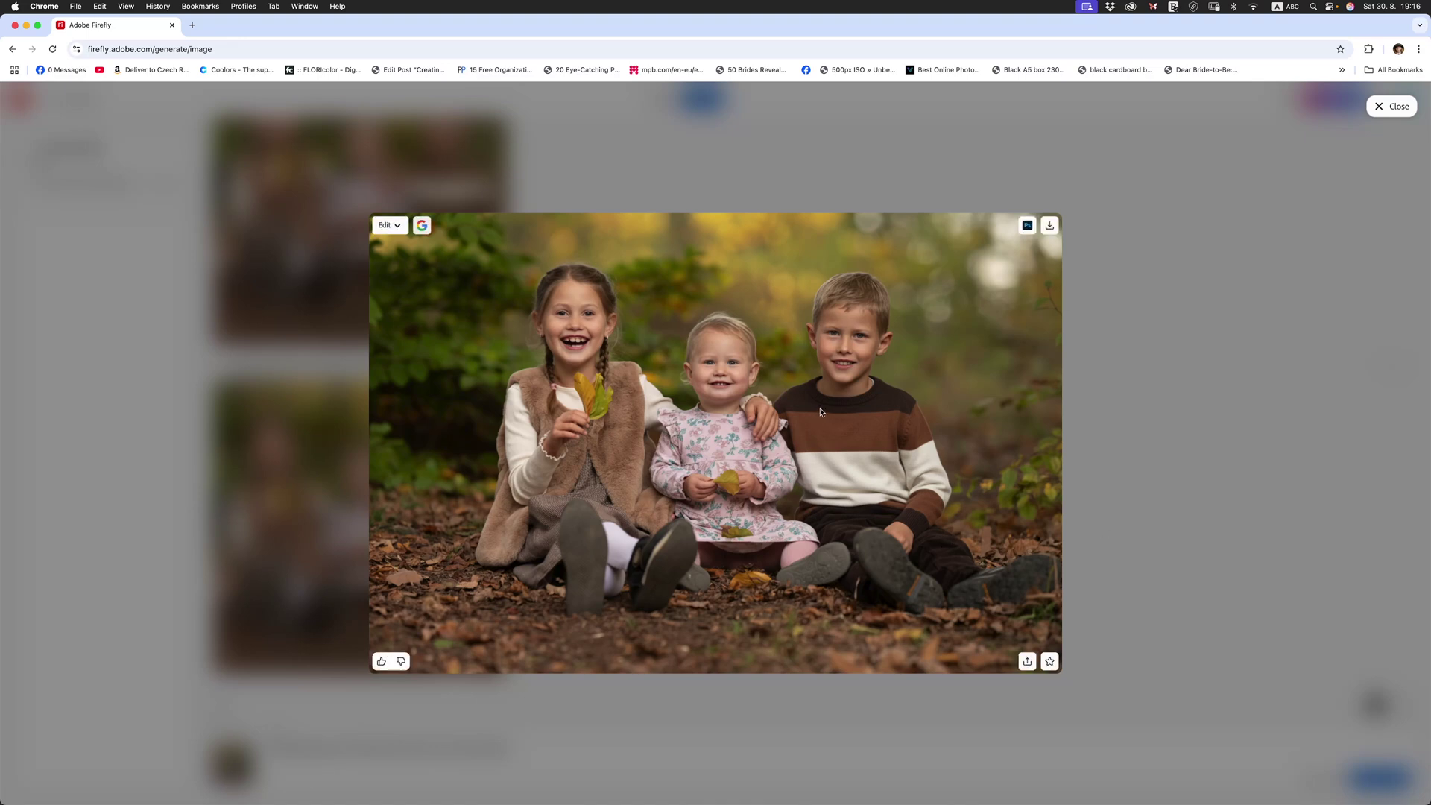
left_click(1388, 106)
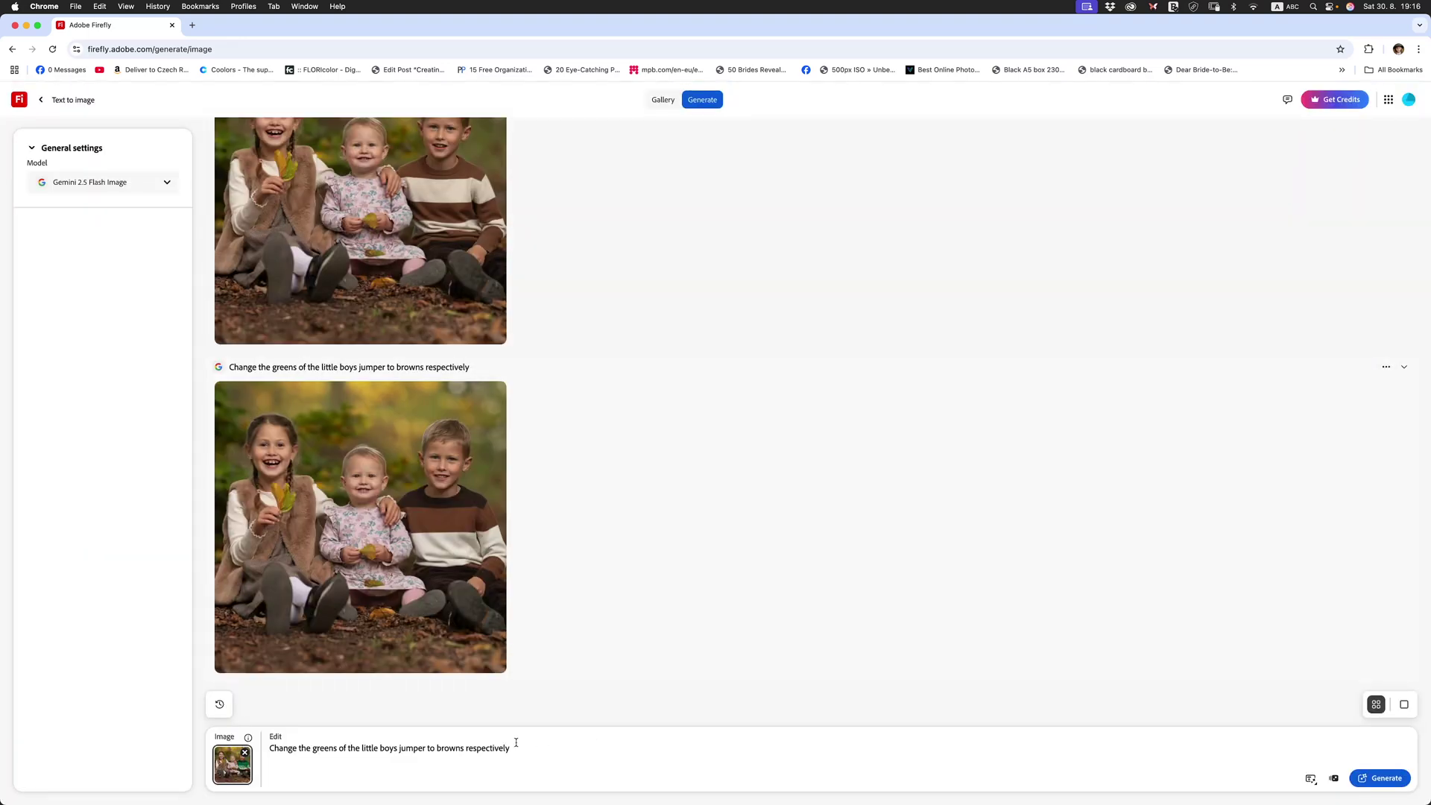
Step: Select soko-156.jpg, the three laughing children photo, from the device and preview it full size
left_click(249, 763)
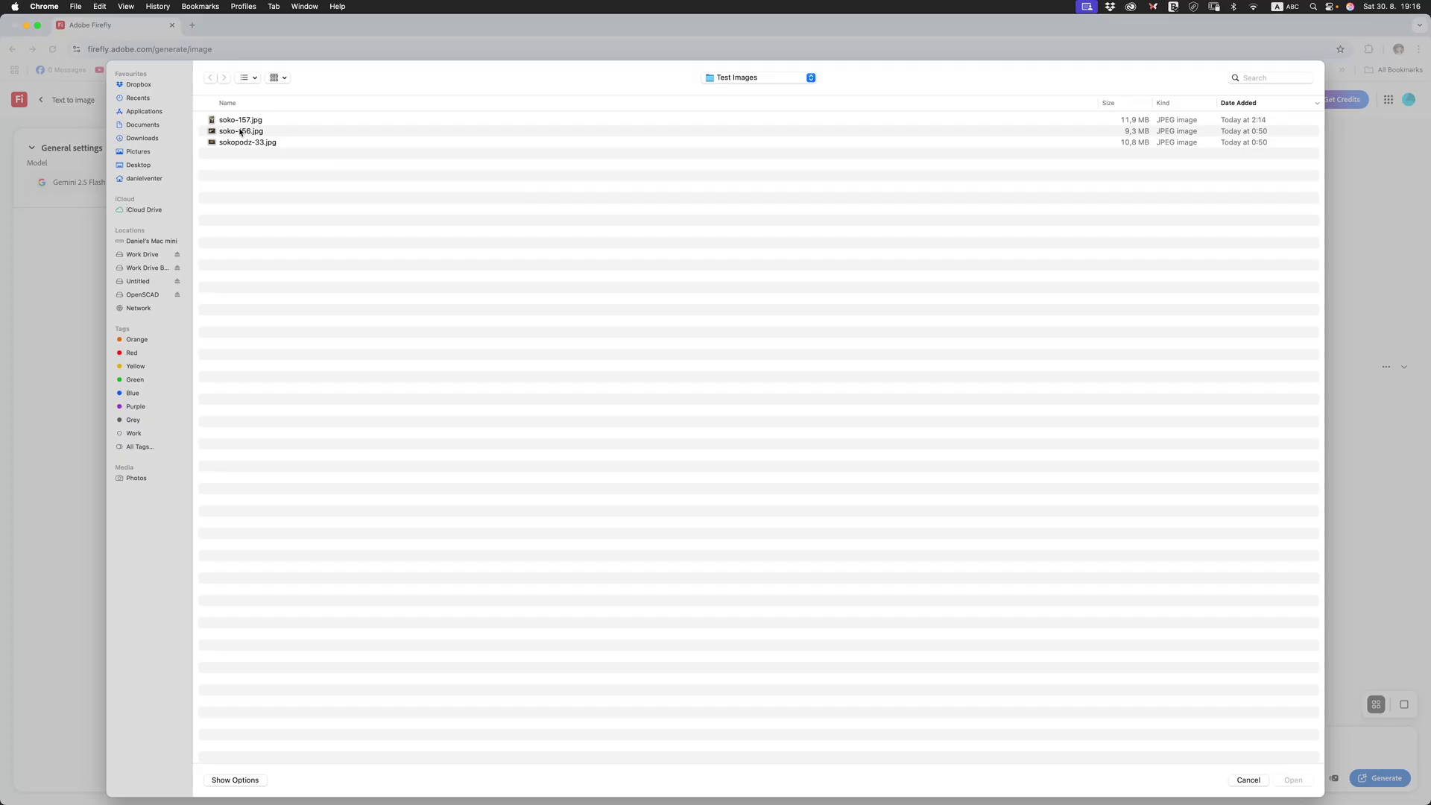
left_click(240, 132)
key("space")
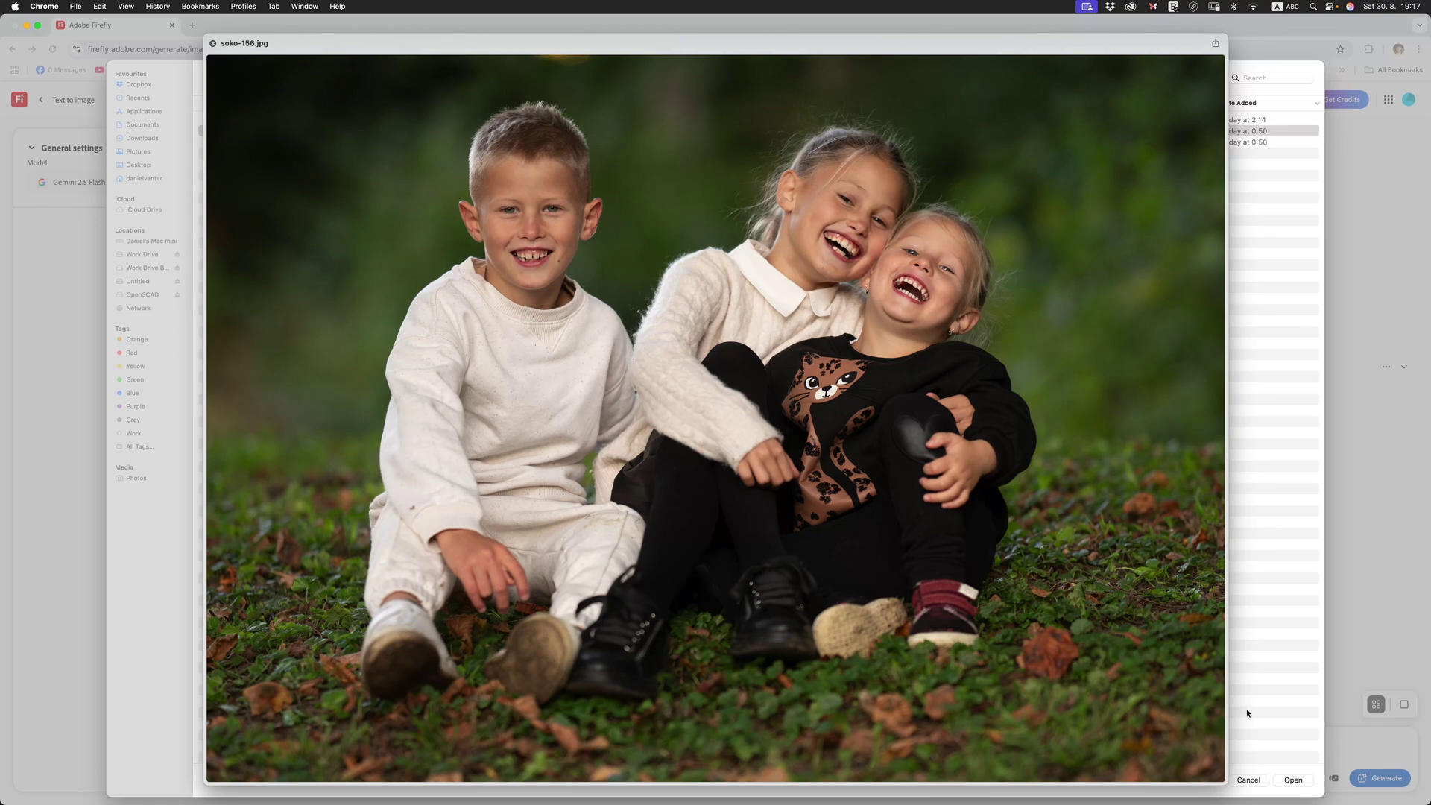
key("space")
Step: Attach soko-156.jpg and generate with the prompt 'Change the little boys trouser into a pair of brown chinos'
left_click(1287, 780)
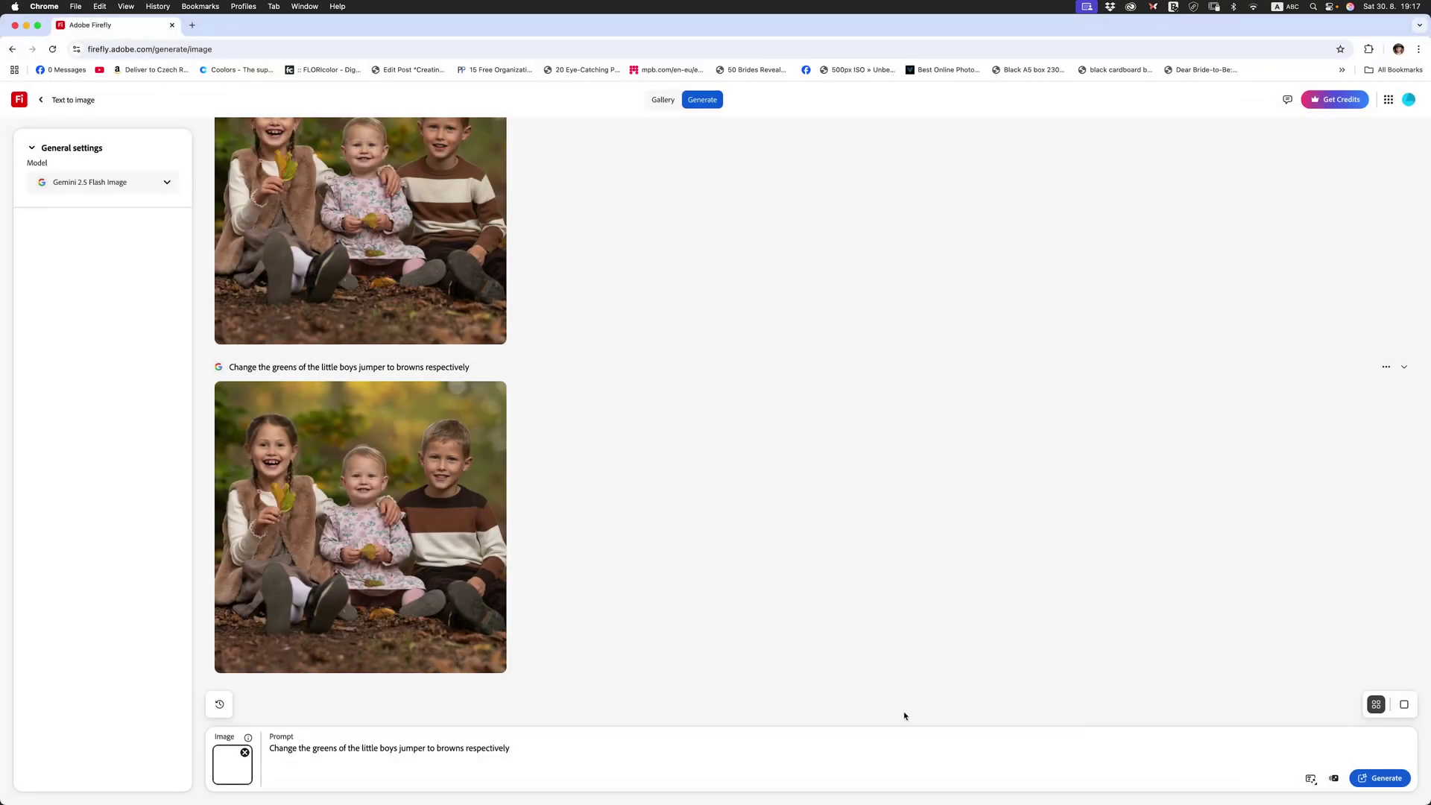
double_click(391, 750)
triple_click(391, 750)
key("BackSpace")
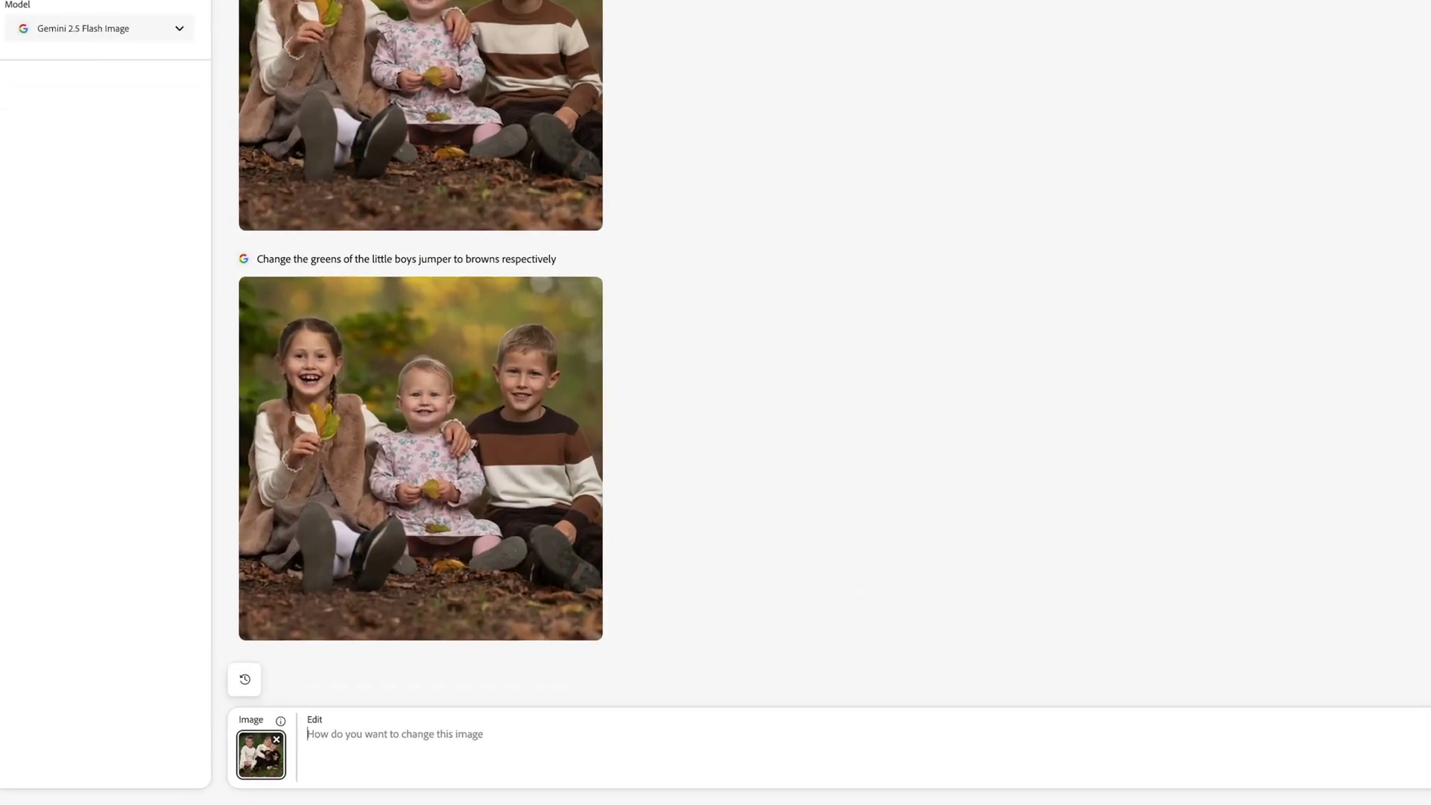
type("Change t")
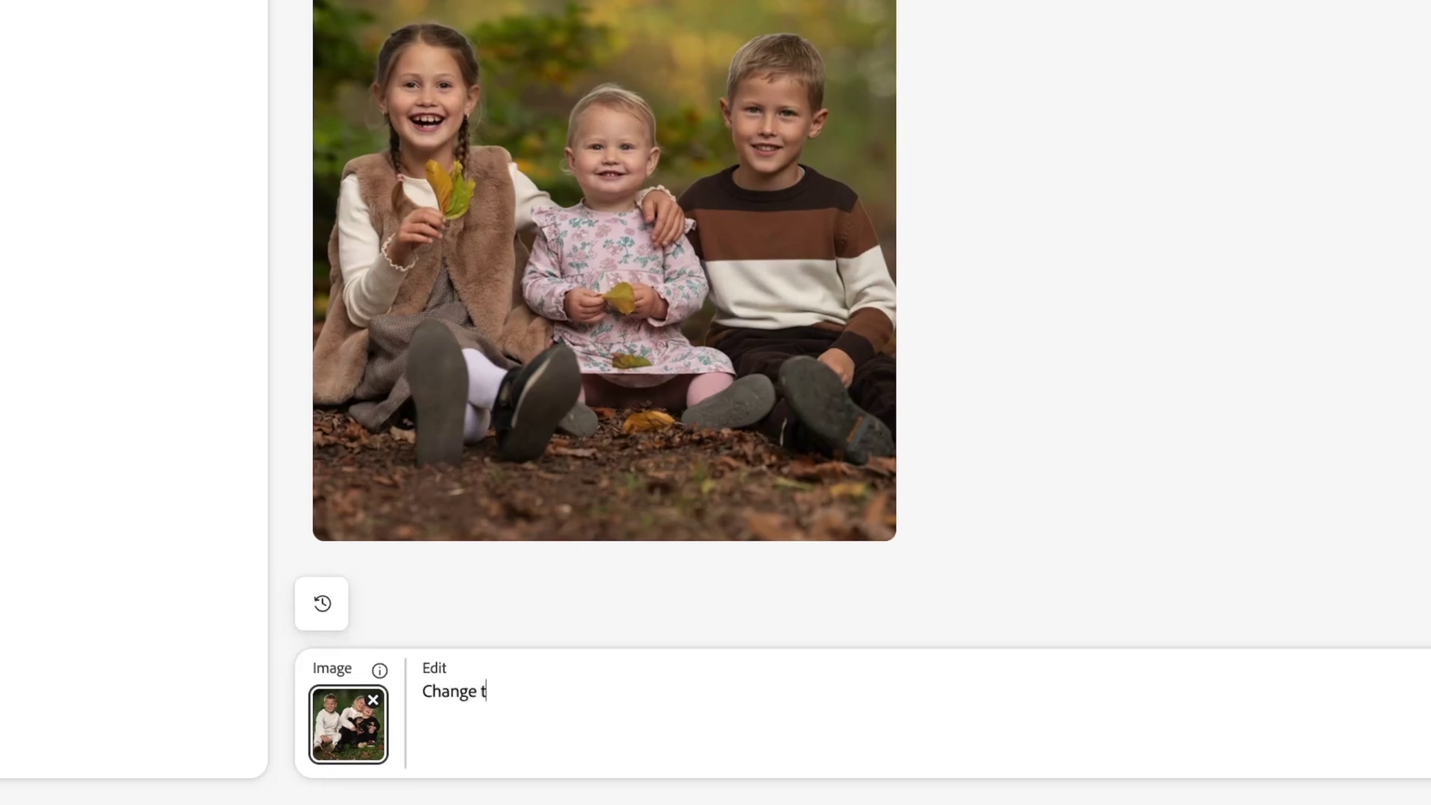
type("he little boys trouser in")
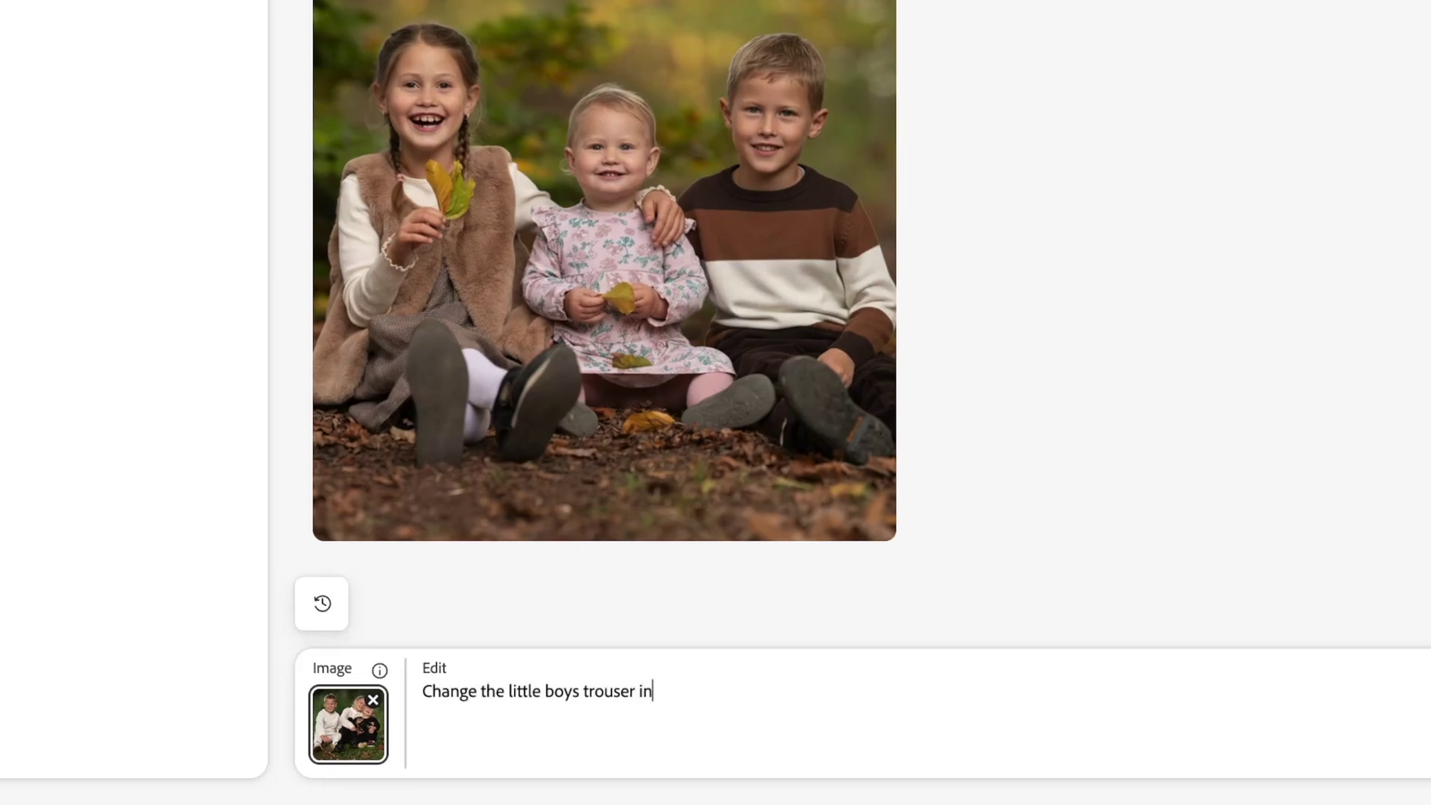
type("to a pair of brown chinos")
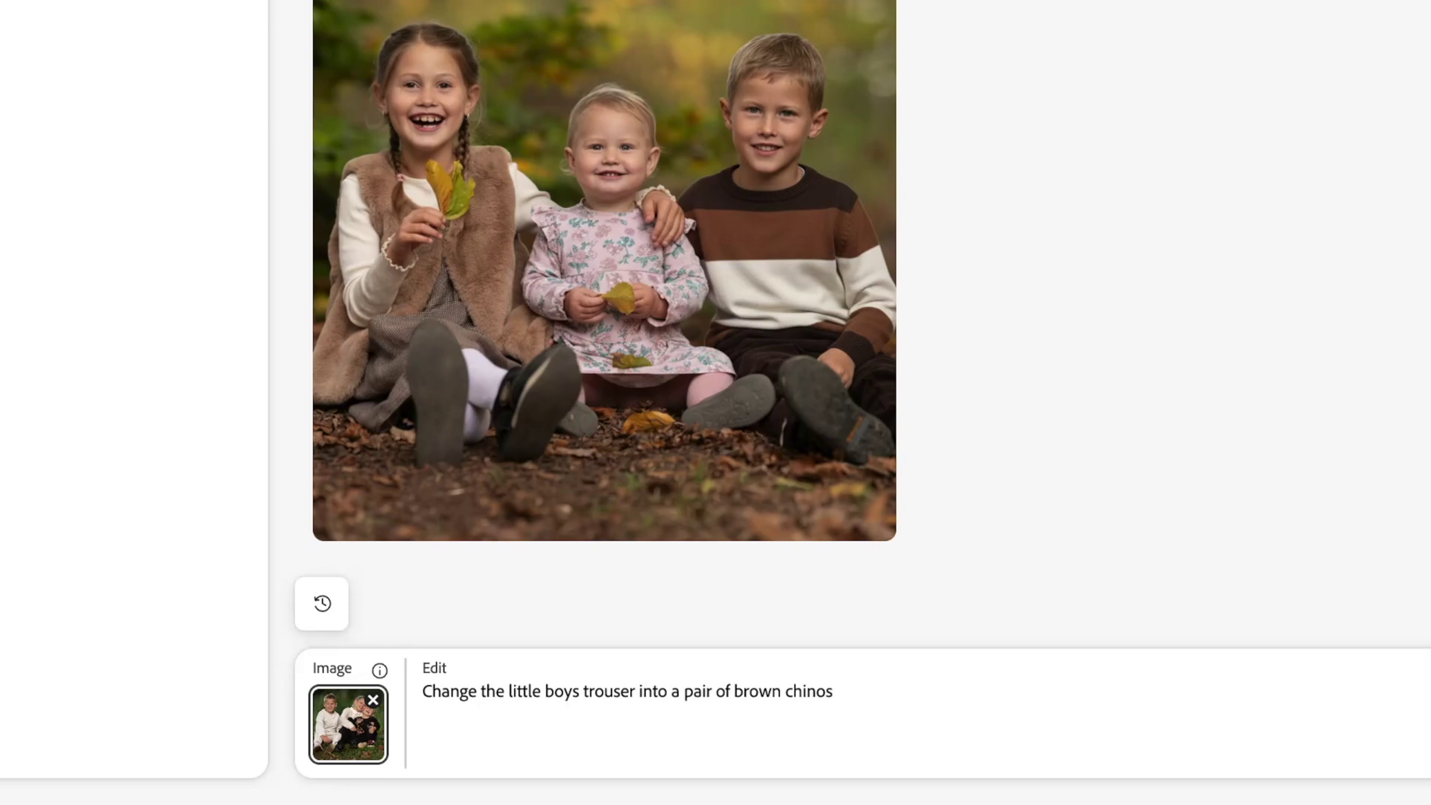
key("Return")
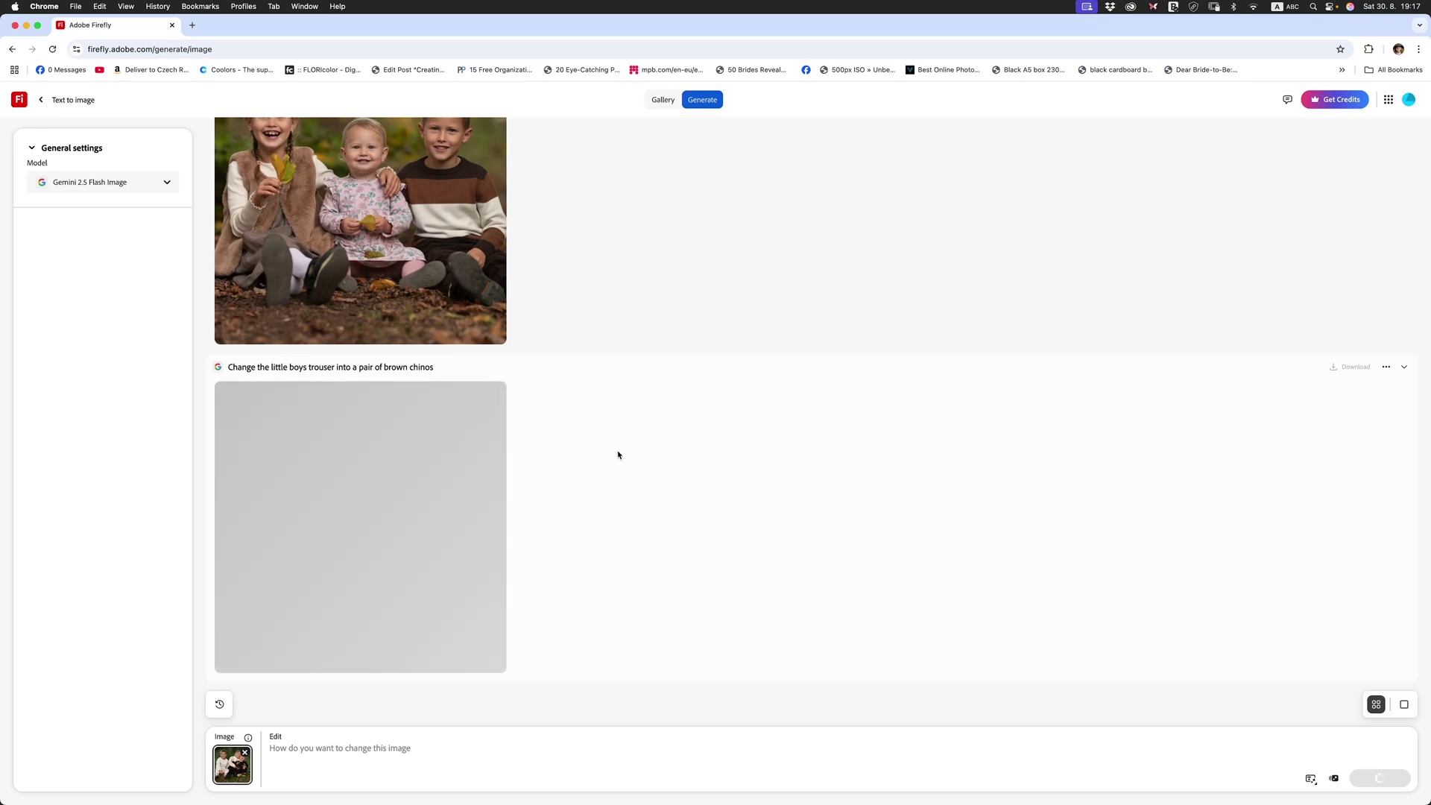
Step: Open the generated image of the boy in brown chinos enlarged and look it over
left_click(341, 515)
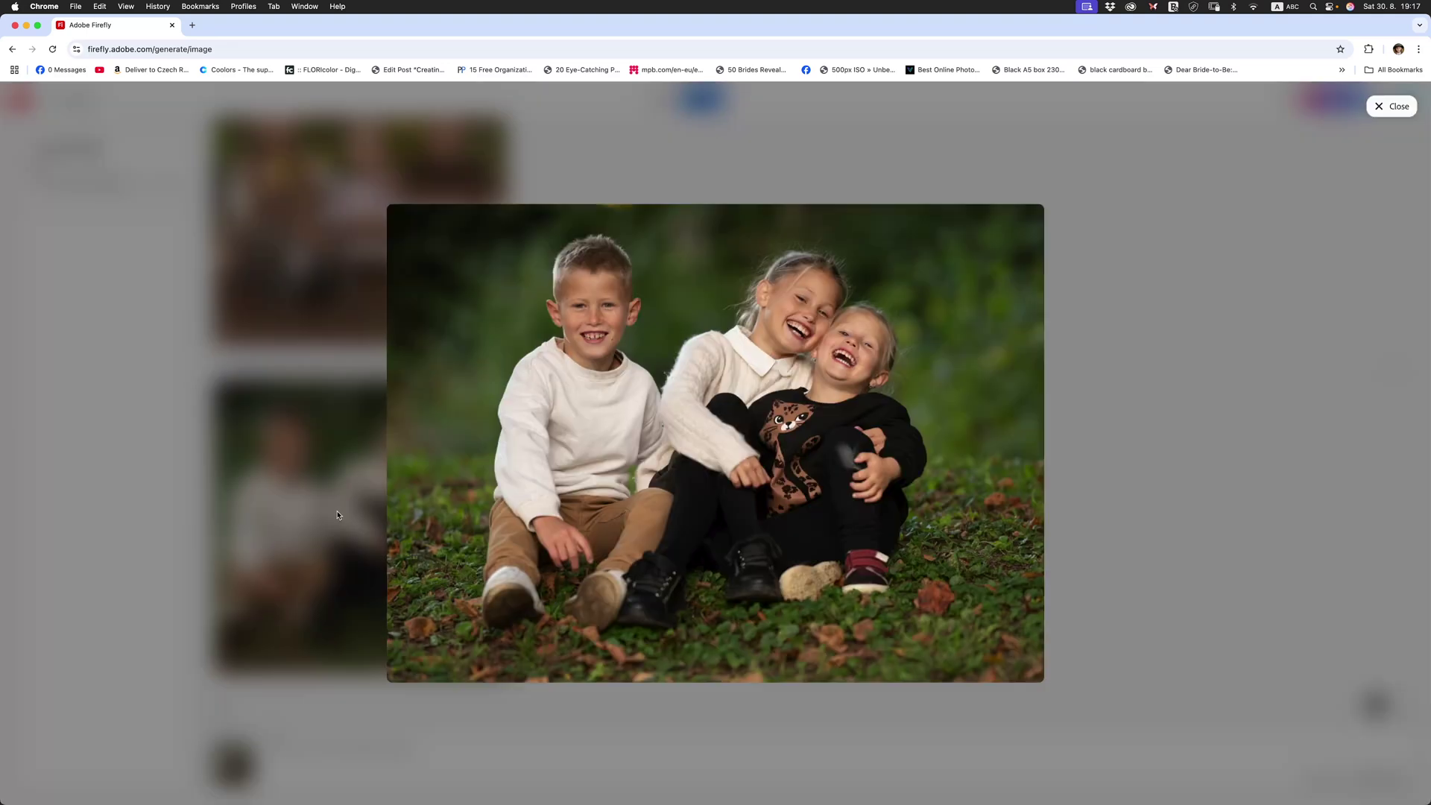
mouse_move(642, 550)
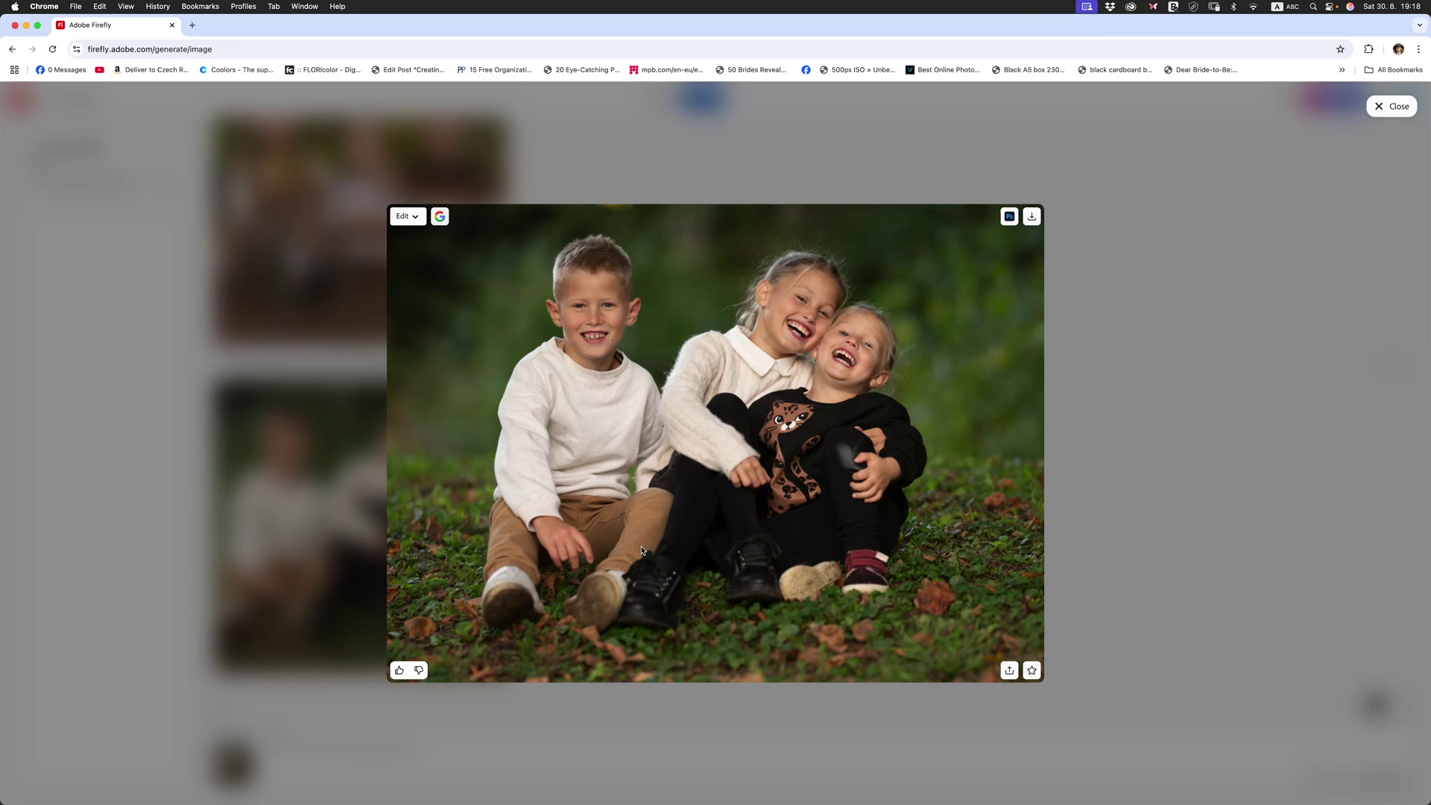
mouse_move(656, 794)
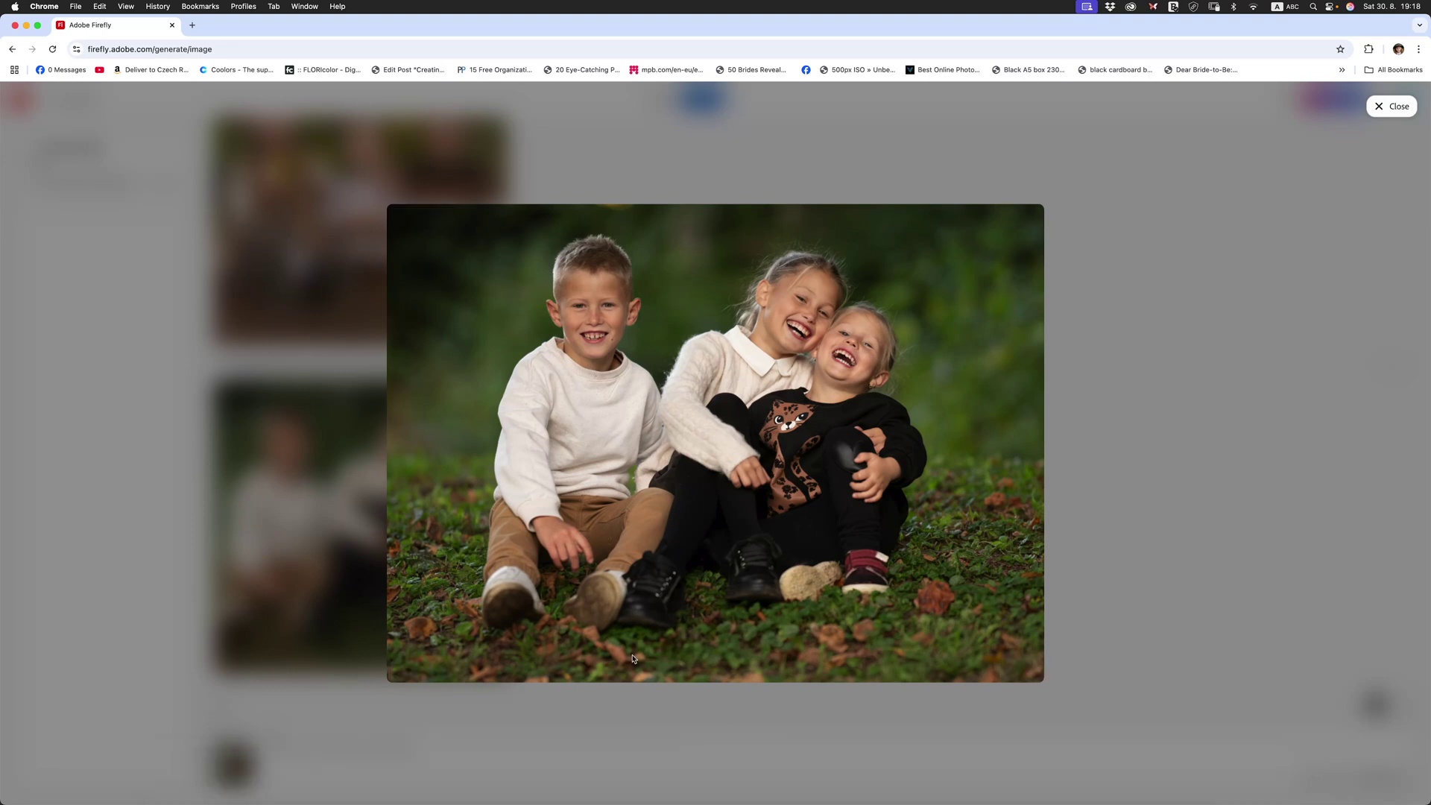
mouse_move(463, 483)
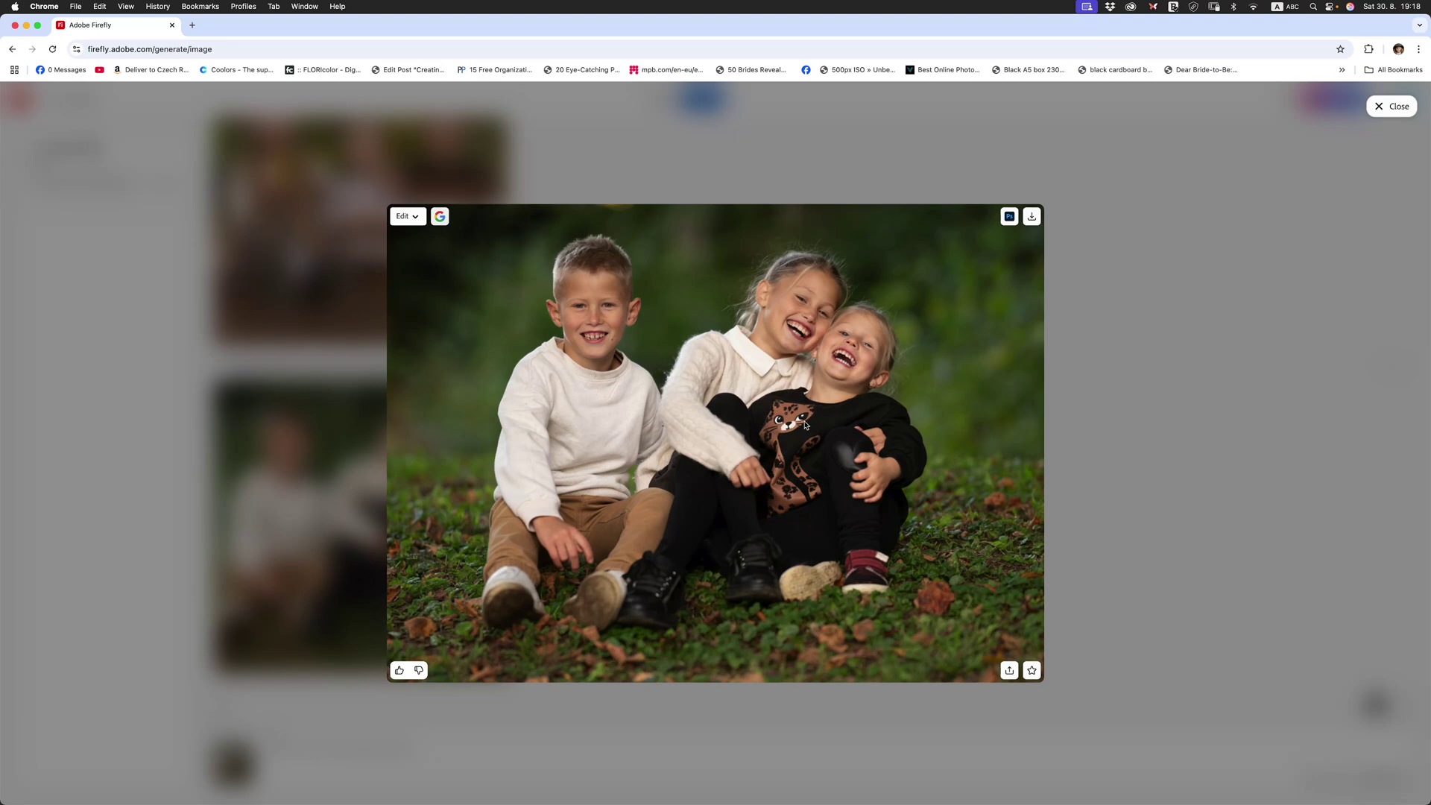
Step: Close the enlarged view and submit the edit prompt 'Remove the cat print from the little girls jumper'
left_click(1121, 578)
left_click(324, 745)
type("R")
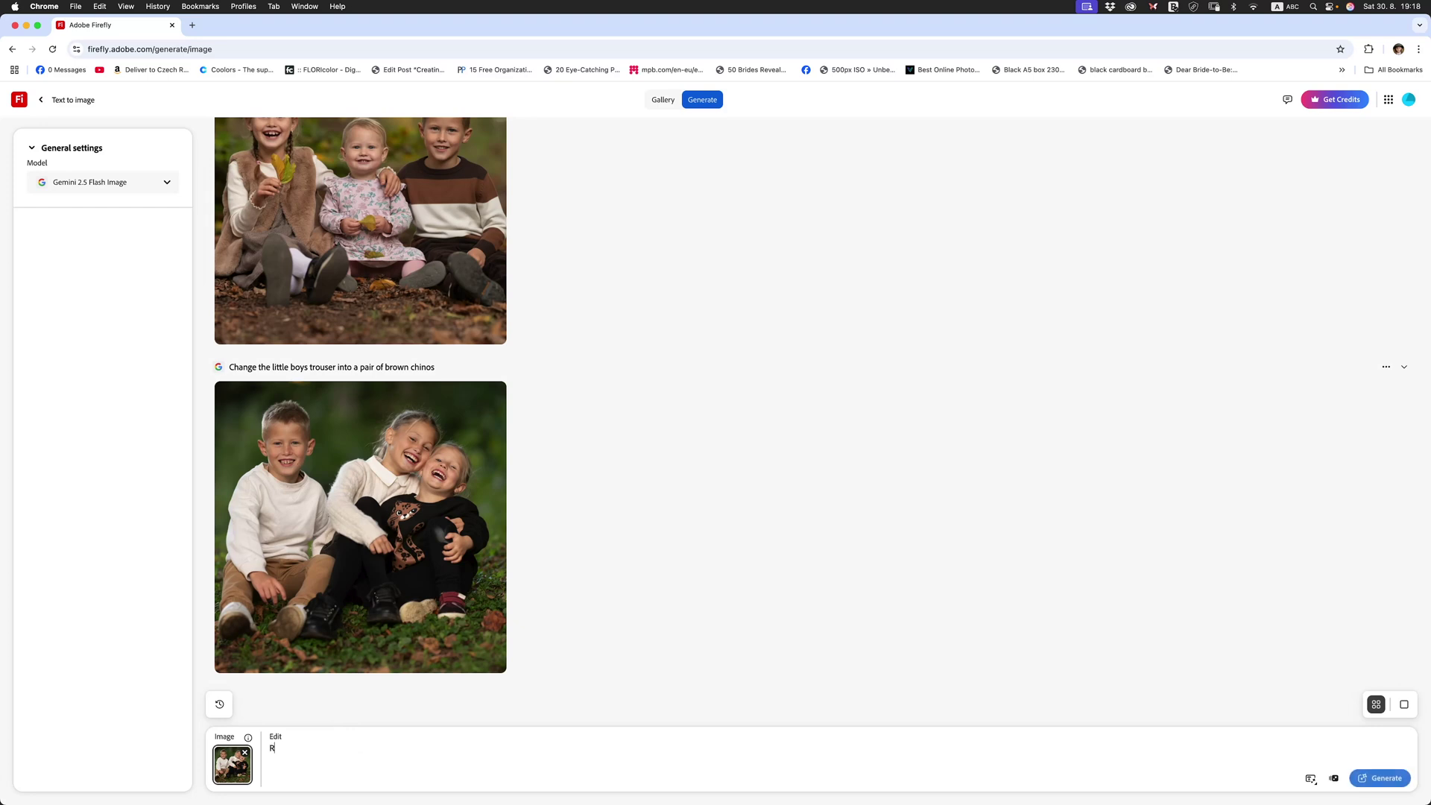
type("emove the ")
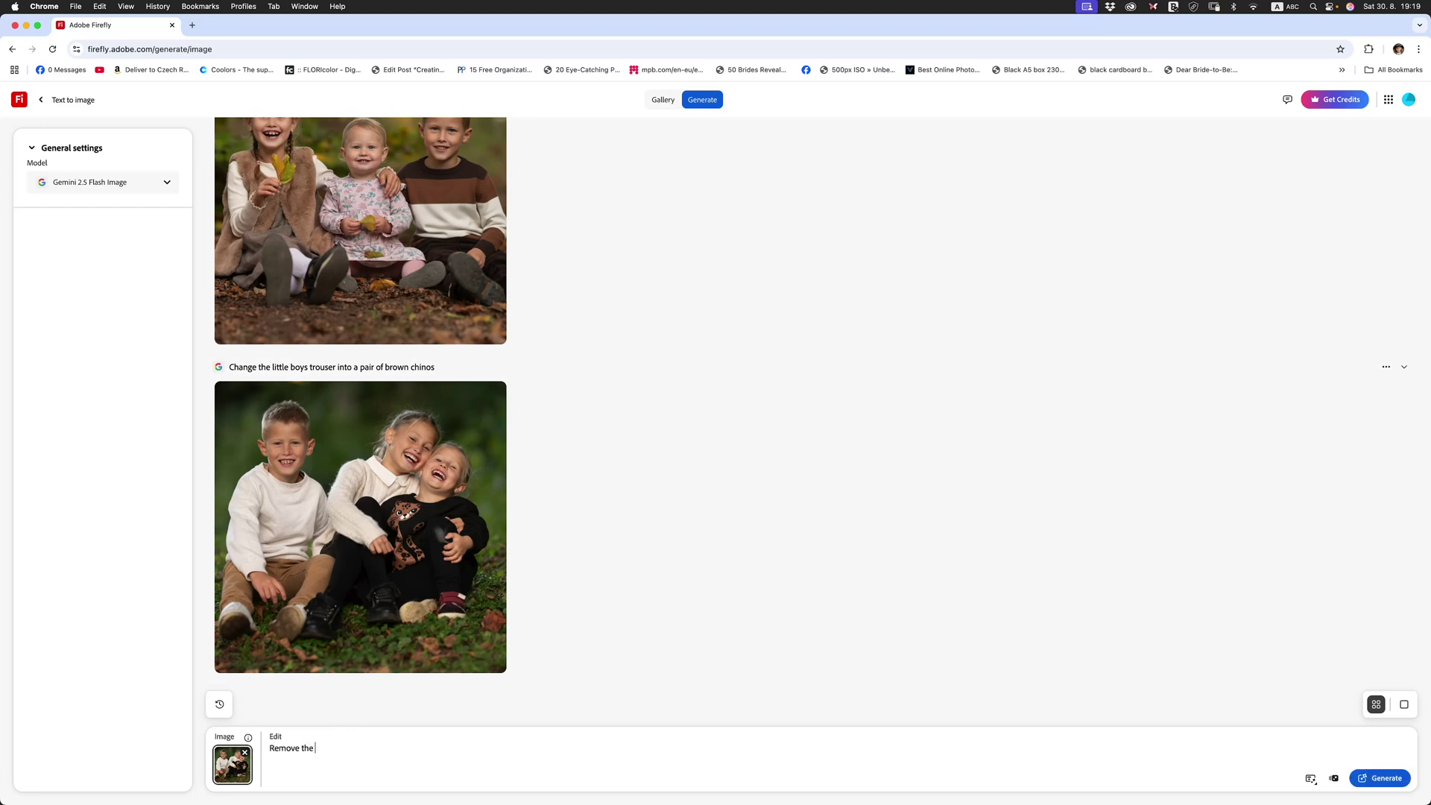
type("cat print from the little girls jumper")
key("Return")
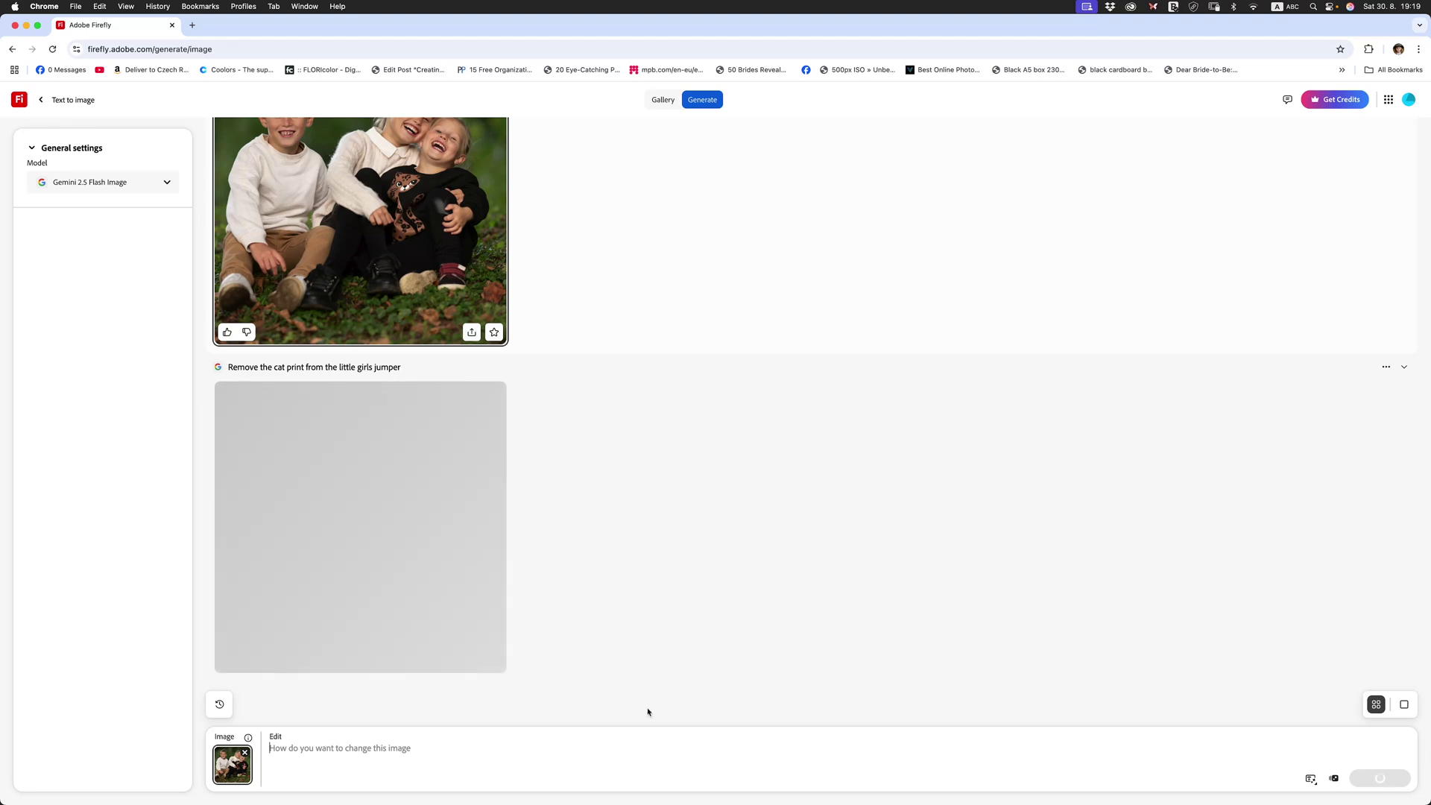
Step: Download the cat-print-free result as a PNG and bring up its options in Finder
left_click(414, 521)
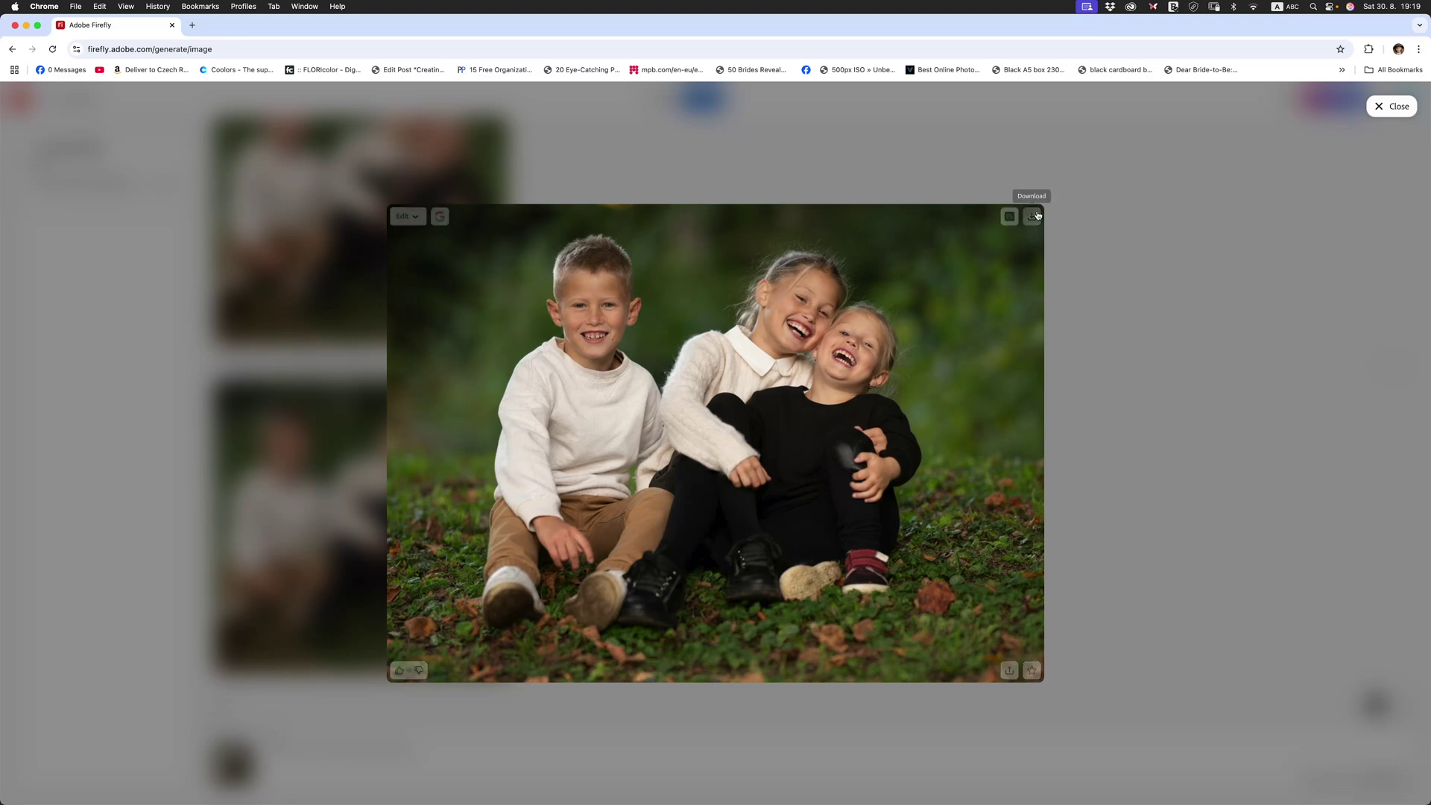
left_click(1033, 216)
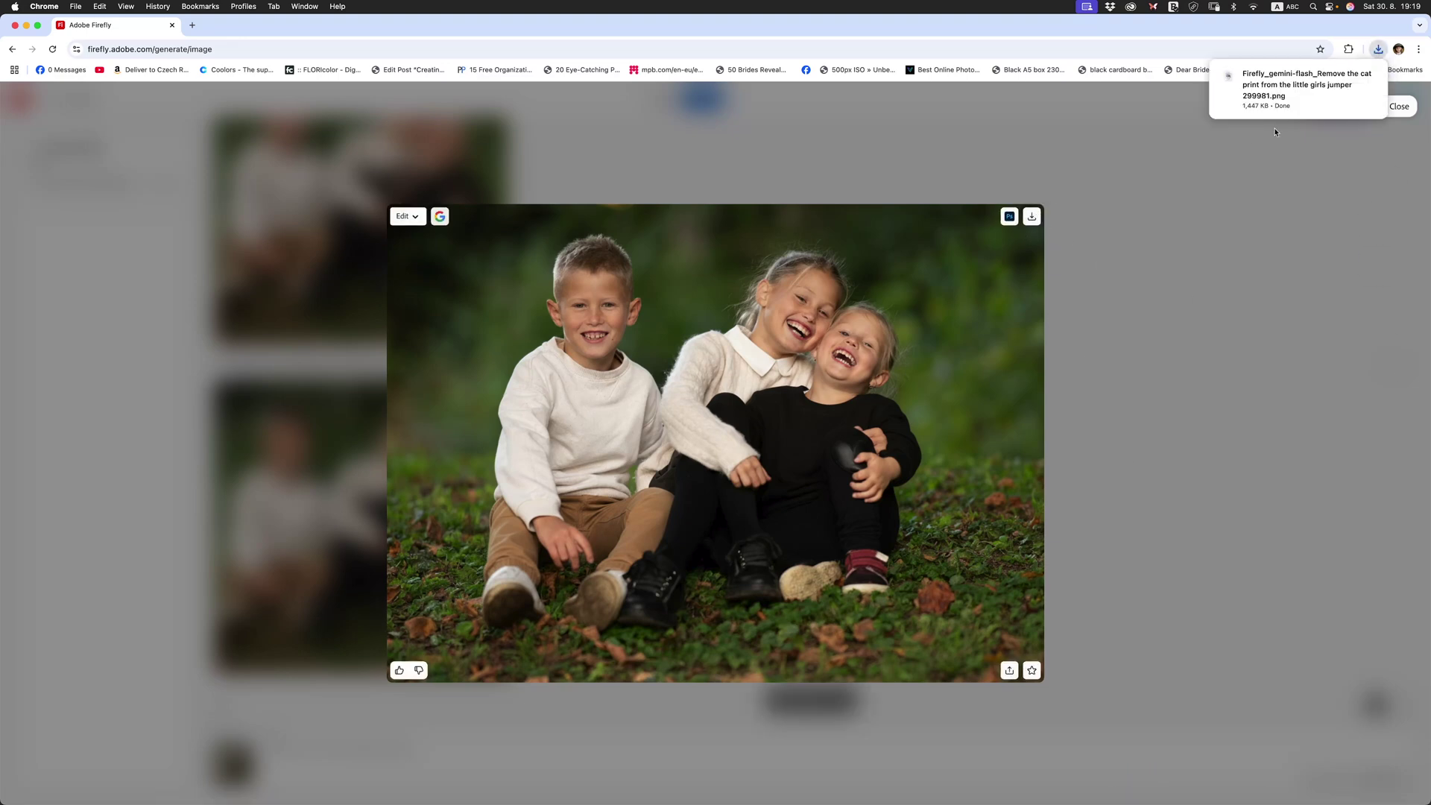
left_click(1277, 104)
right_click(374, 191)
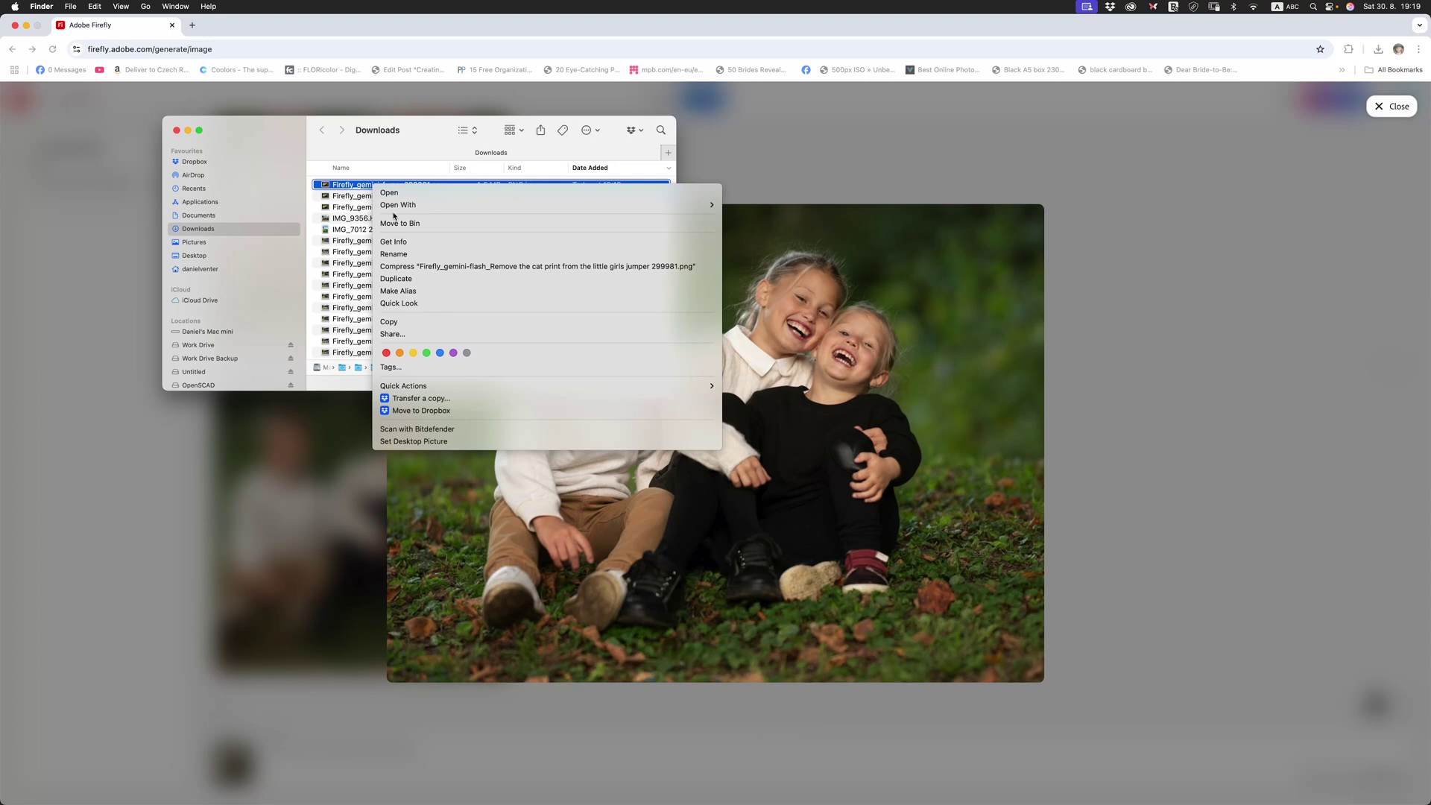
Step: Open the PNG in Photoshop 2025 and zoom in on the girls' faces and collar
mouse_move(701, 205)
left_click(776, 224)
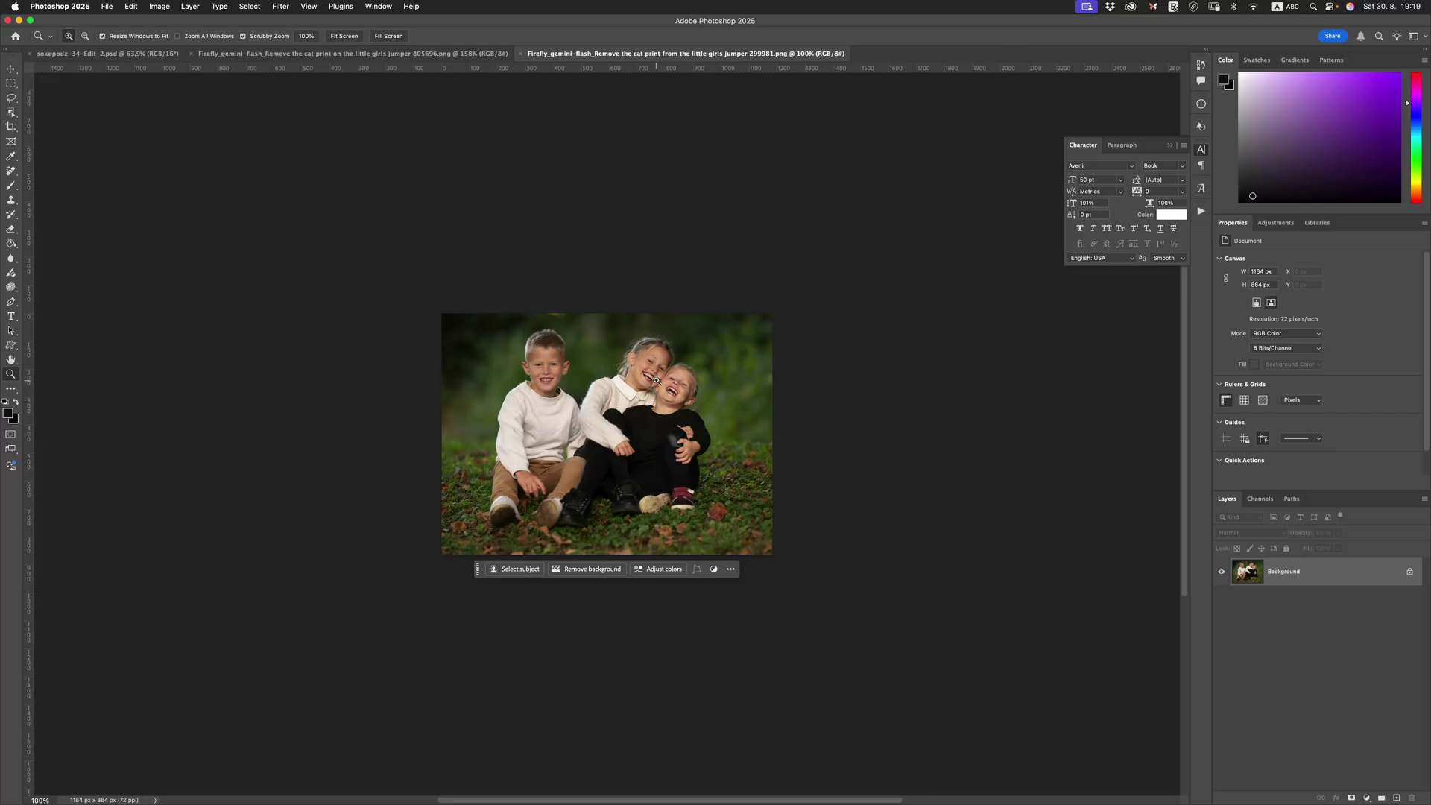
mouse_move(652, 375)
left_mouse_down()
mouse_move(748, 382)
mouse_move(677, 371)
left_mouse_up()
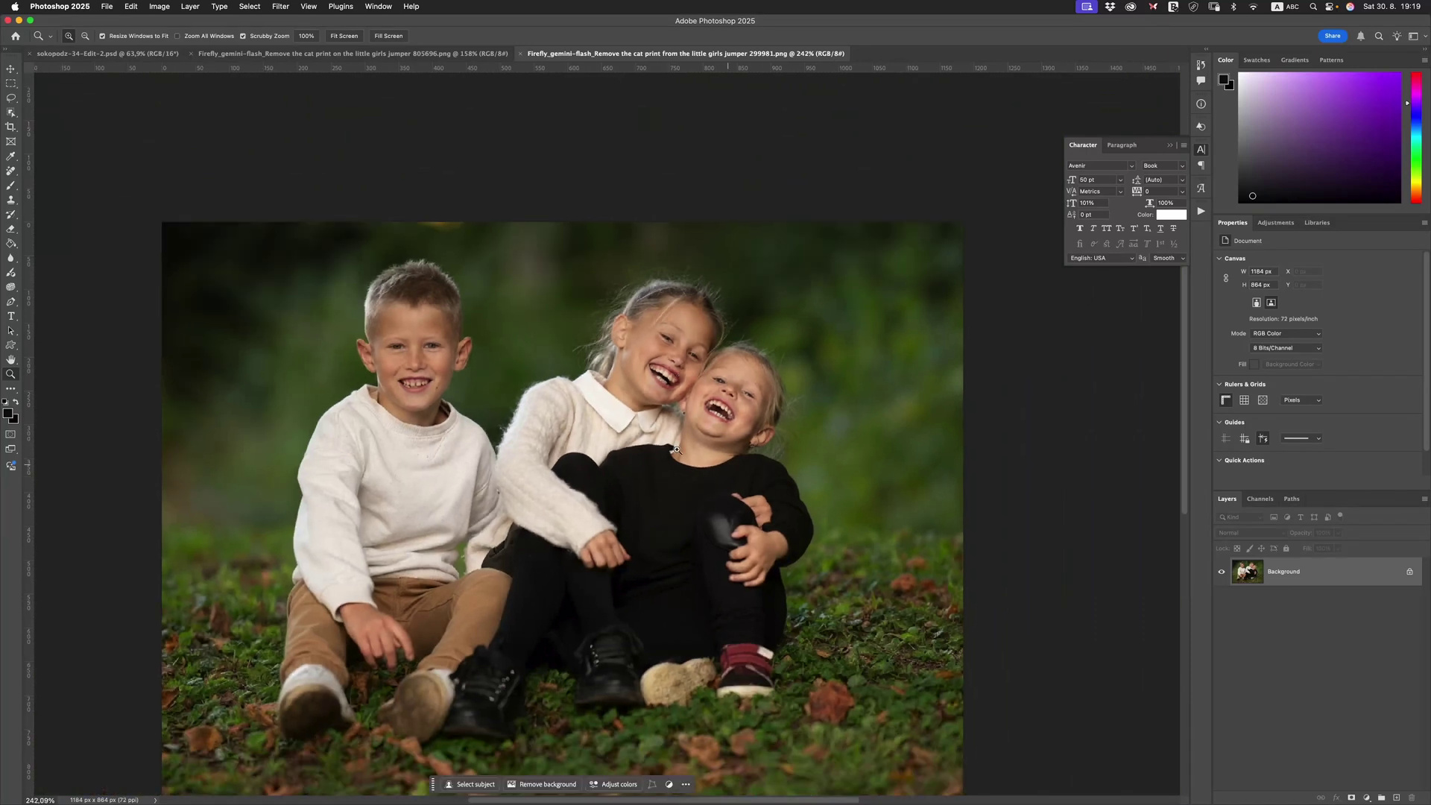
left_click_drag(634, 430, 675, 428)
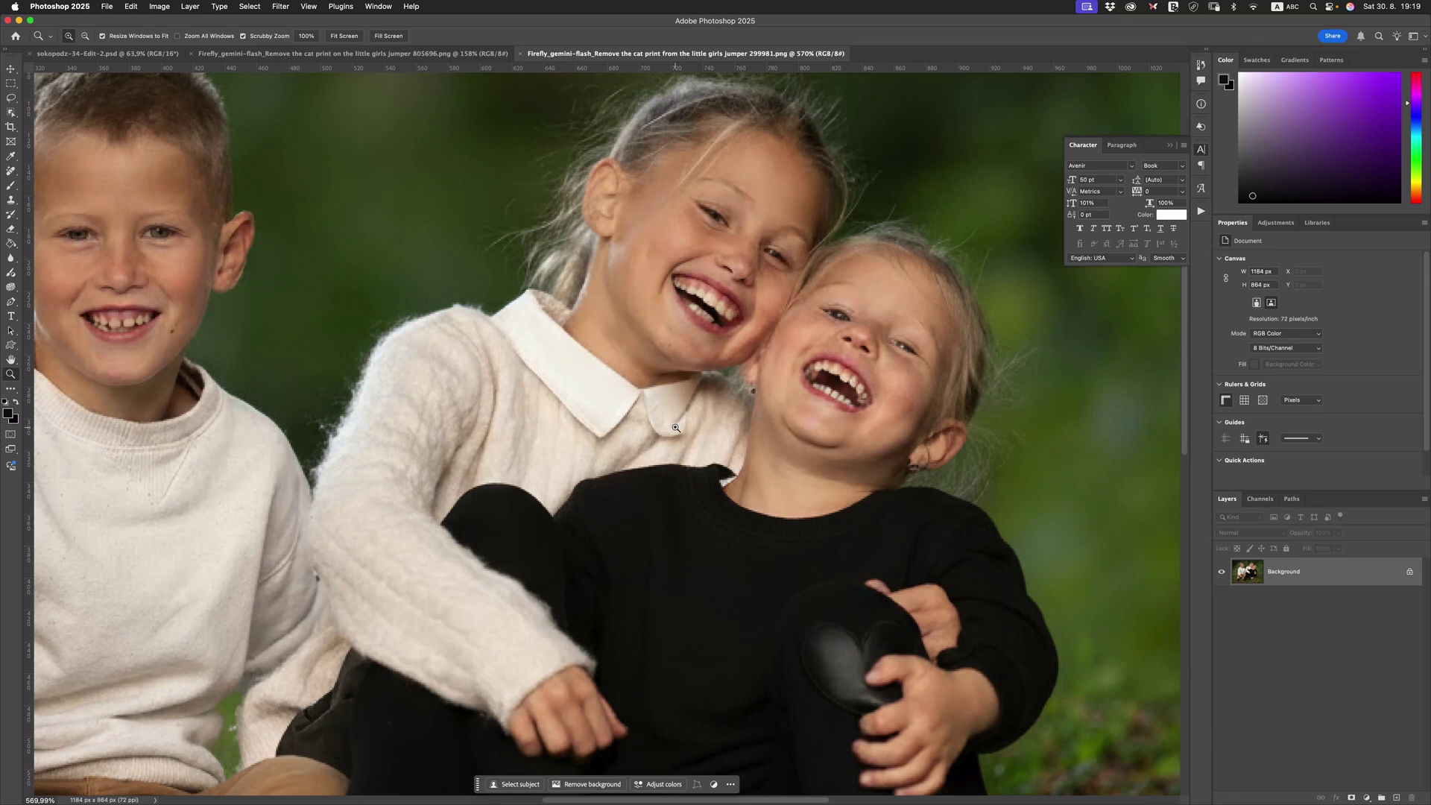
key("alt")
key("alt")
key("super+alt+i")
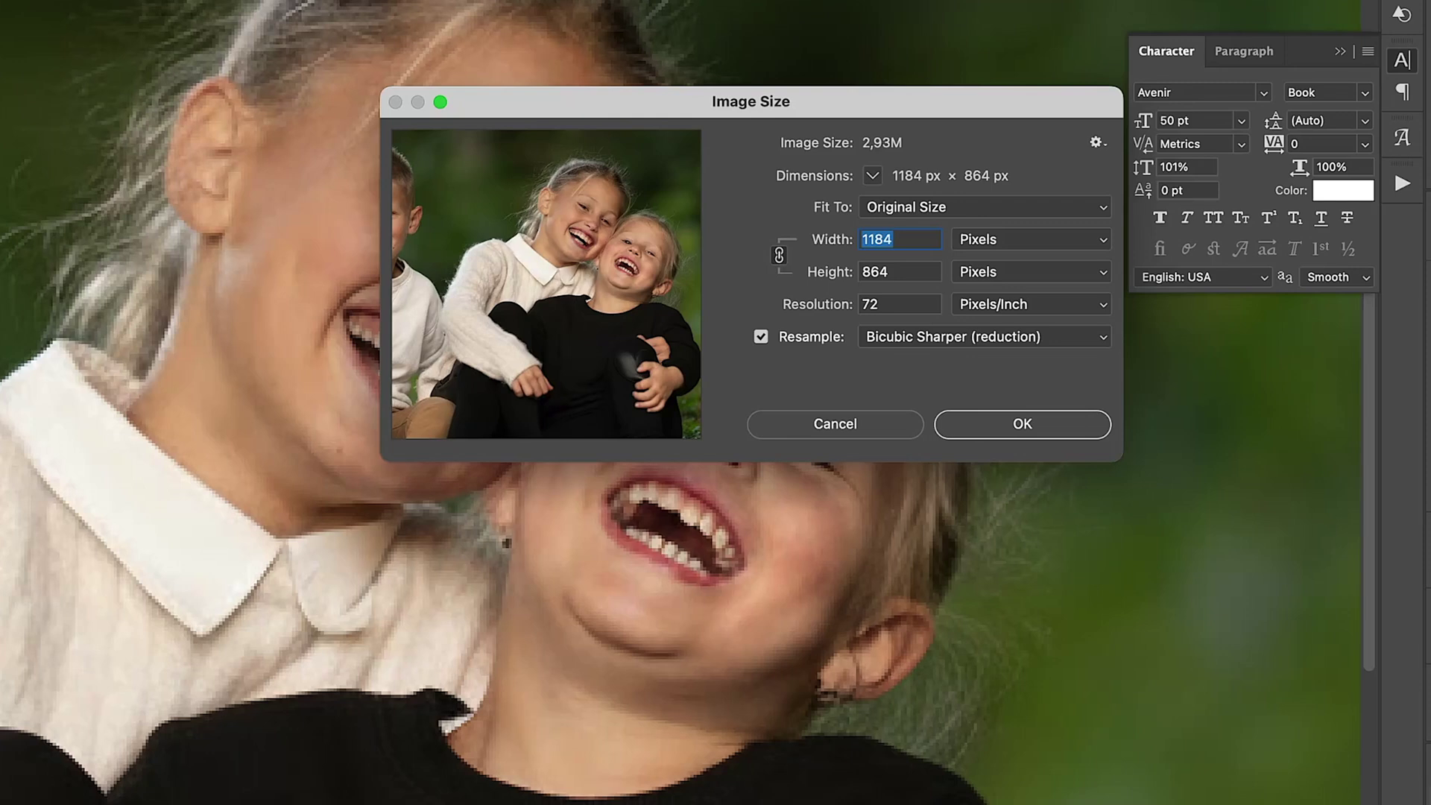
left_click(248, 331)
left_click(233, 329)
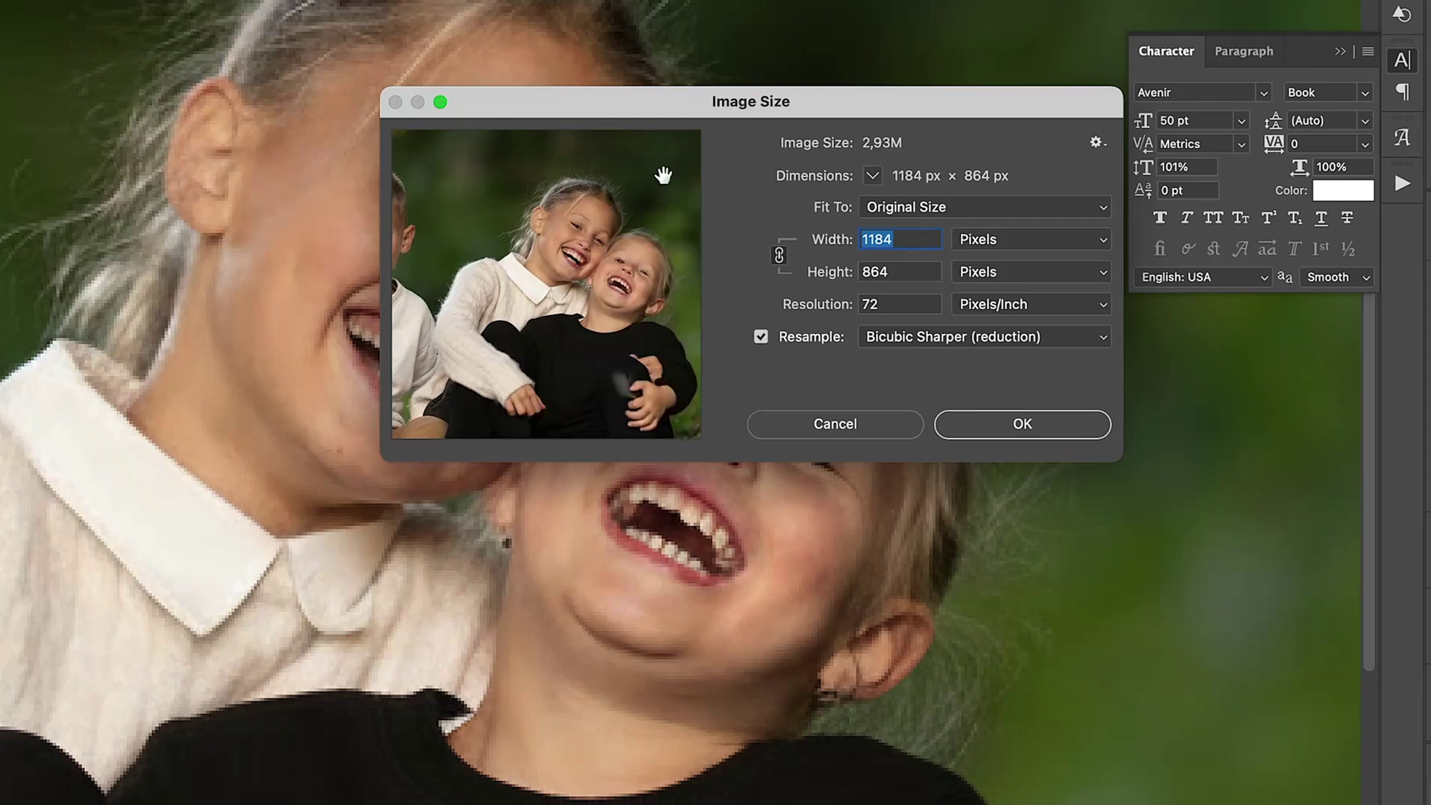
left_click(829, 421)
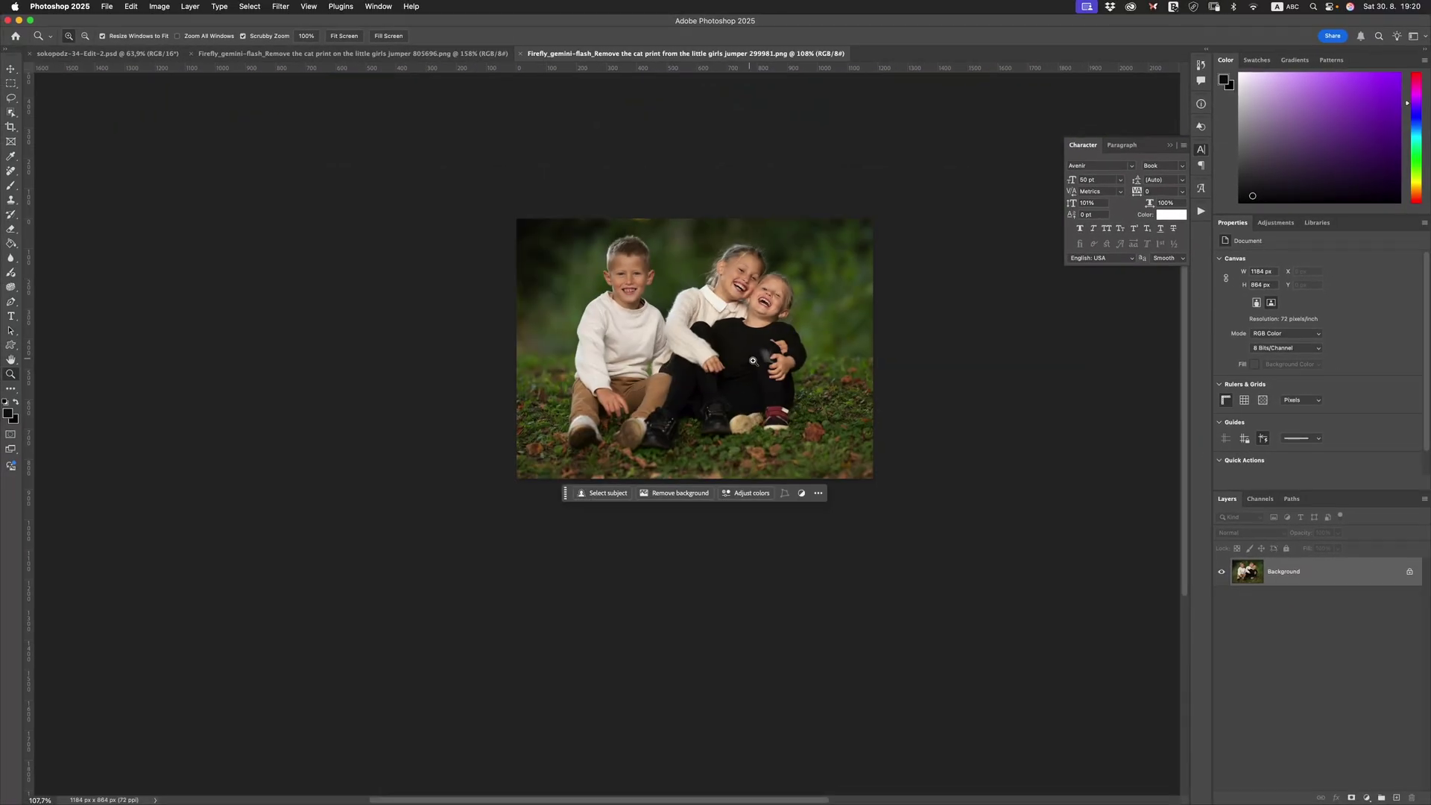
left_click(778, 370)
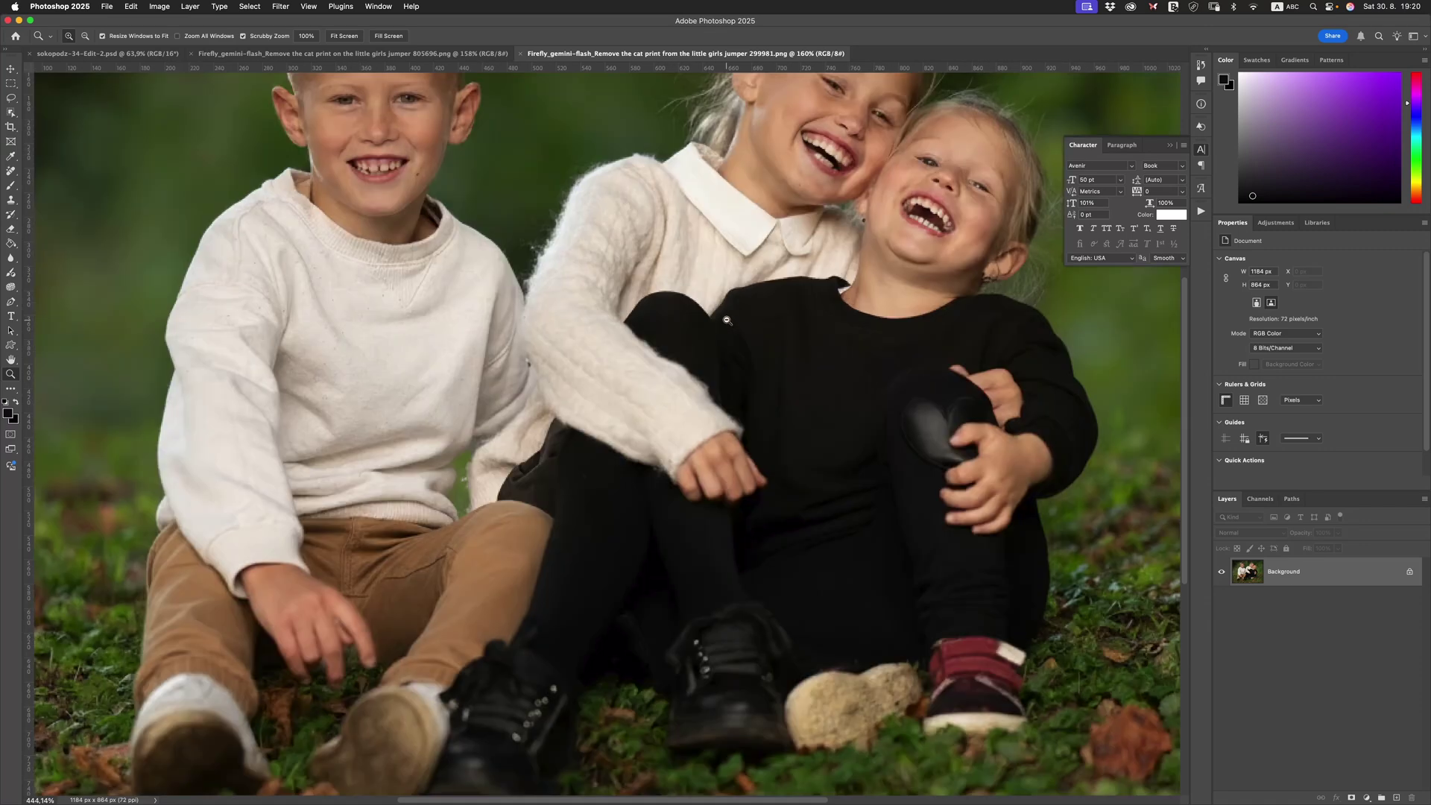
left_click_drag(679, 309, 723, 320)
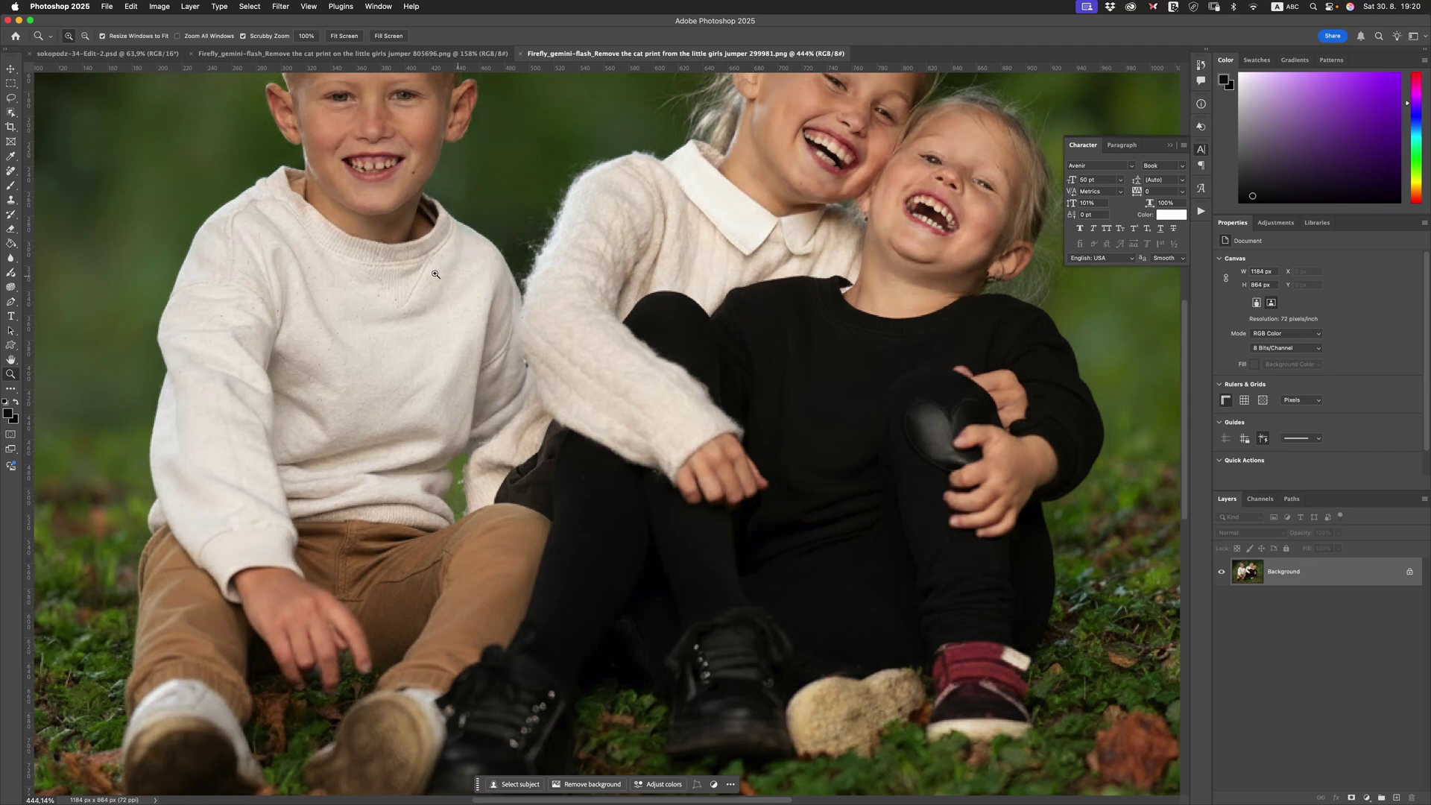
scroll(811, 369, "down", 5)
left_click_drag(814, 376, 764, 365)
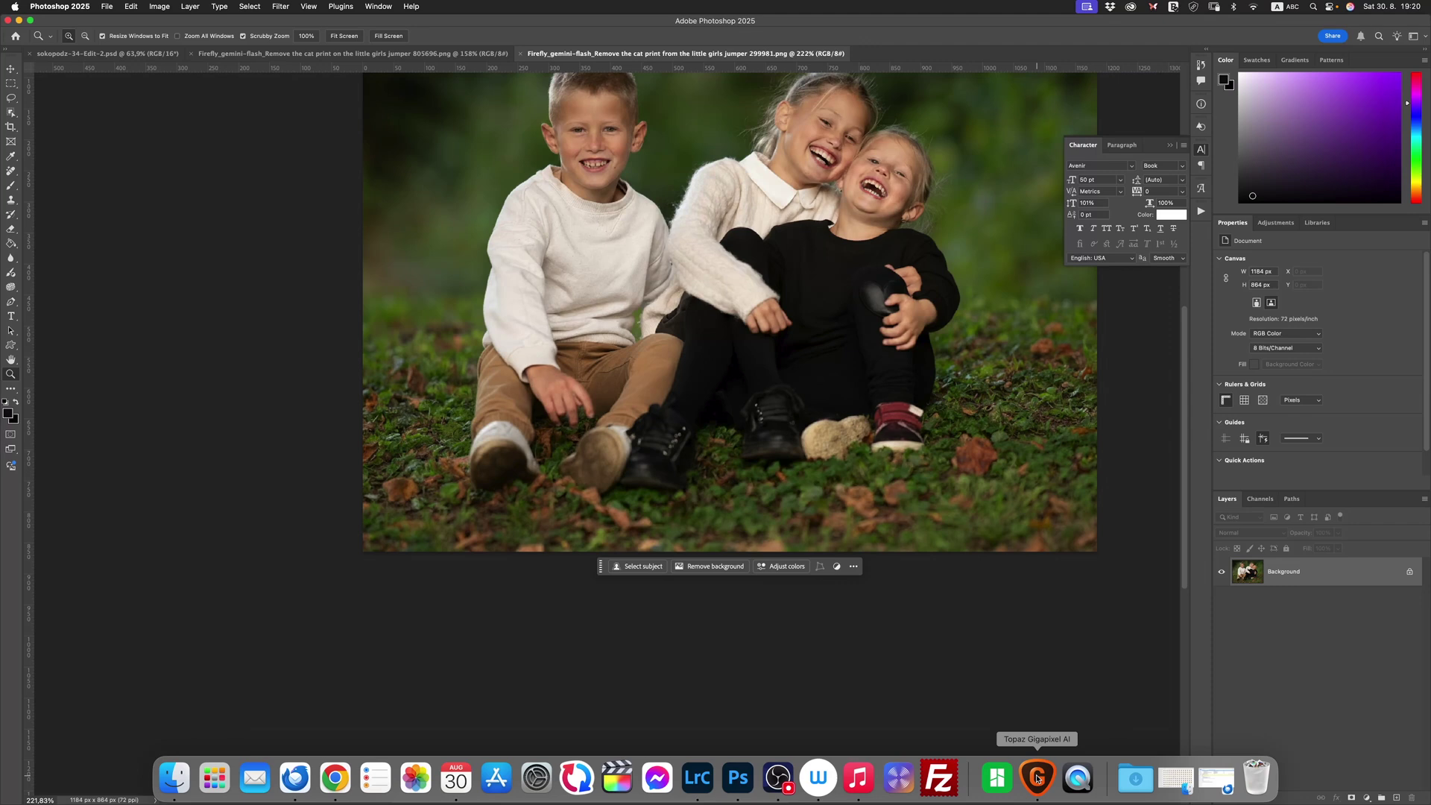
Step: Inspect the boy's jumper in Gigapixel's 4× preview (1248×832 to 4992×3328), then zoom out to fit
left_click(1036, 779)
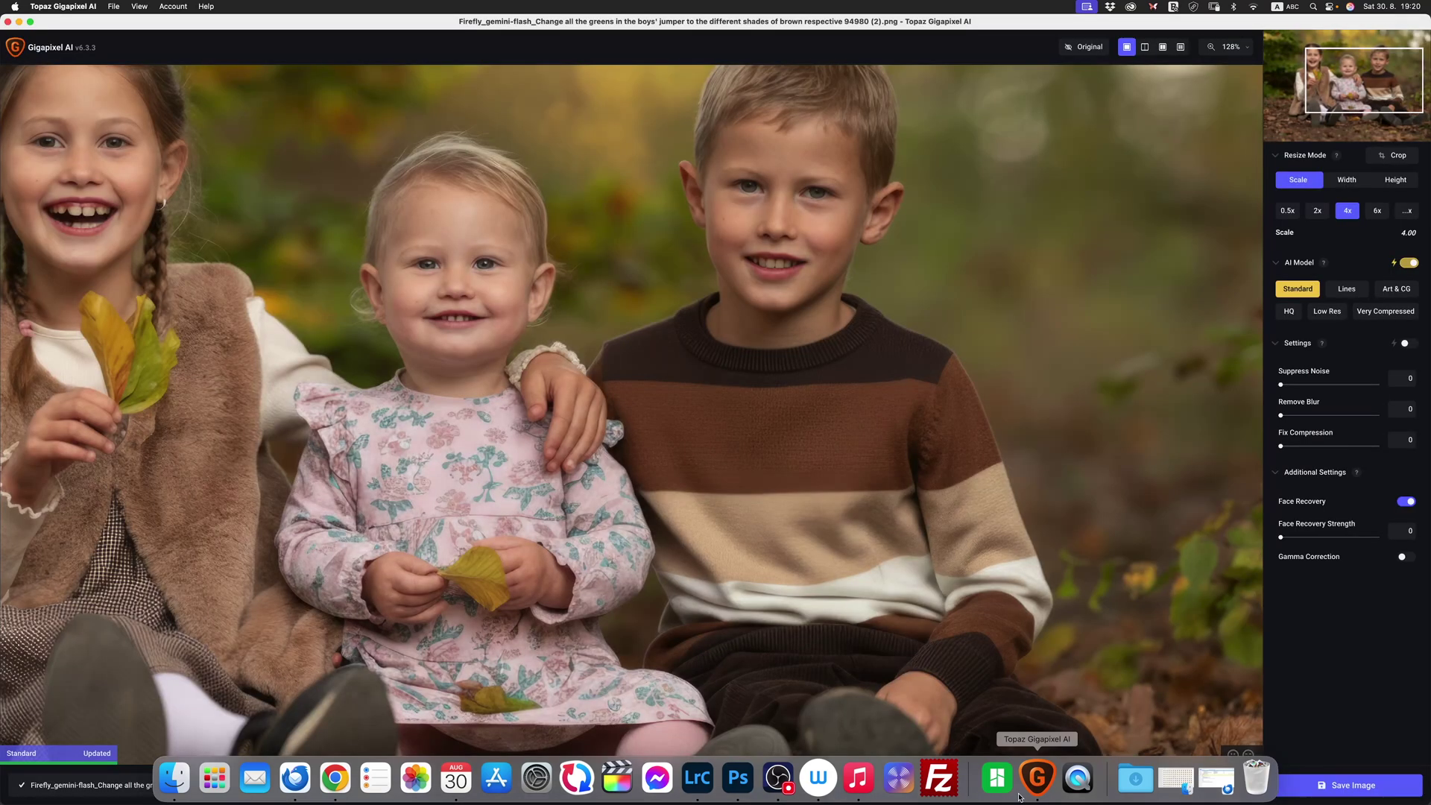
scroll(712, 281, "down", 3)
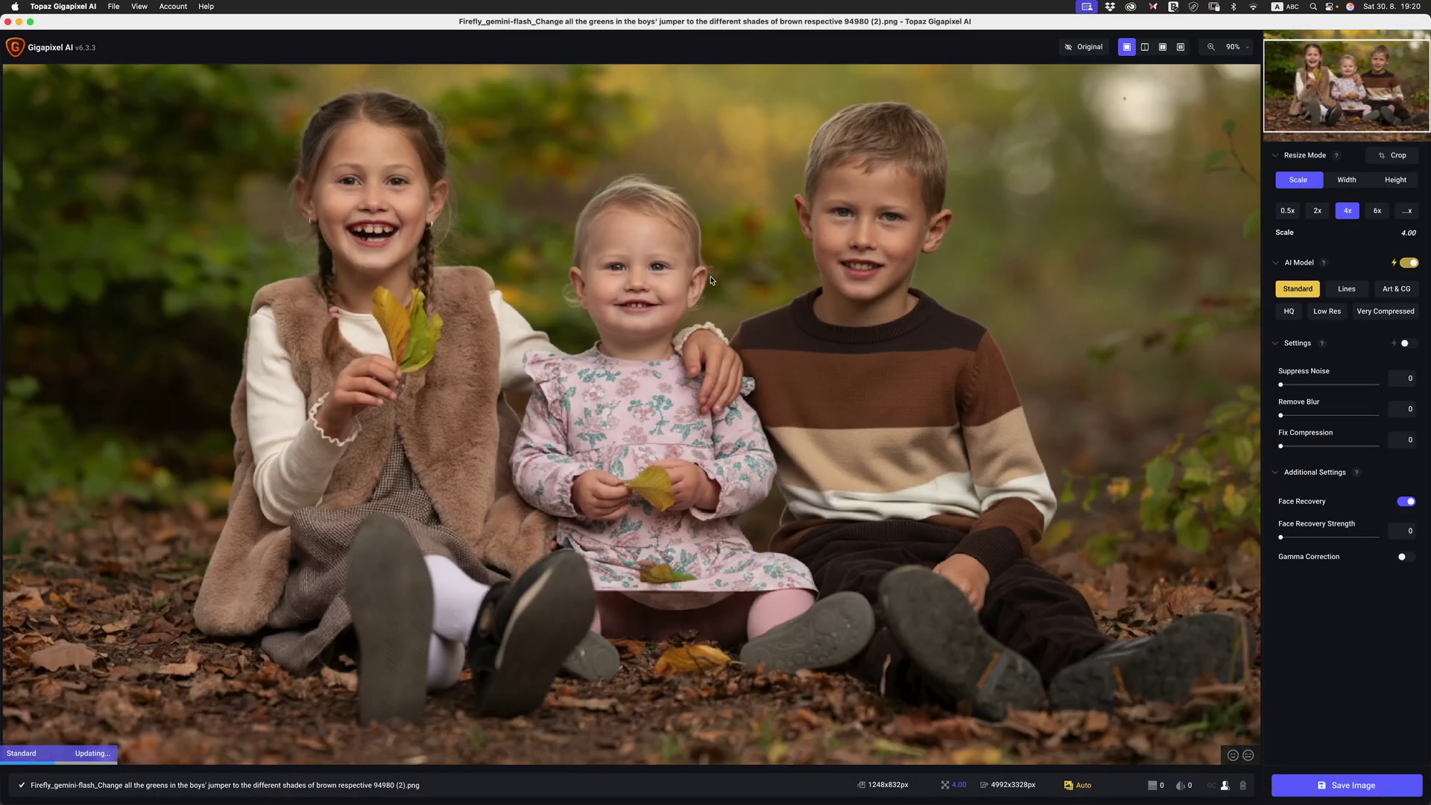
scroll(735, 334, "up", 1)
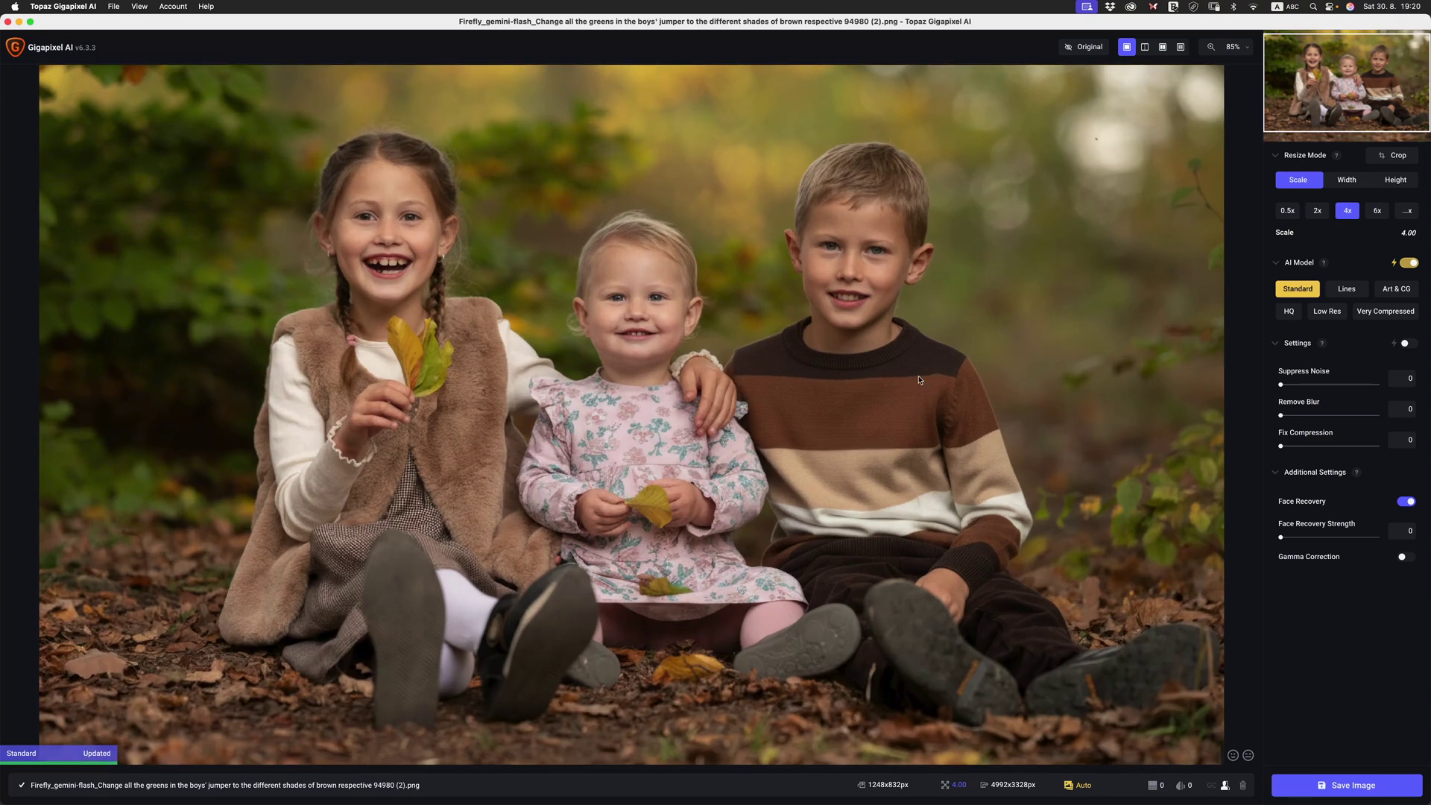
scroll(919, 380, "up", 5)
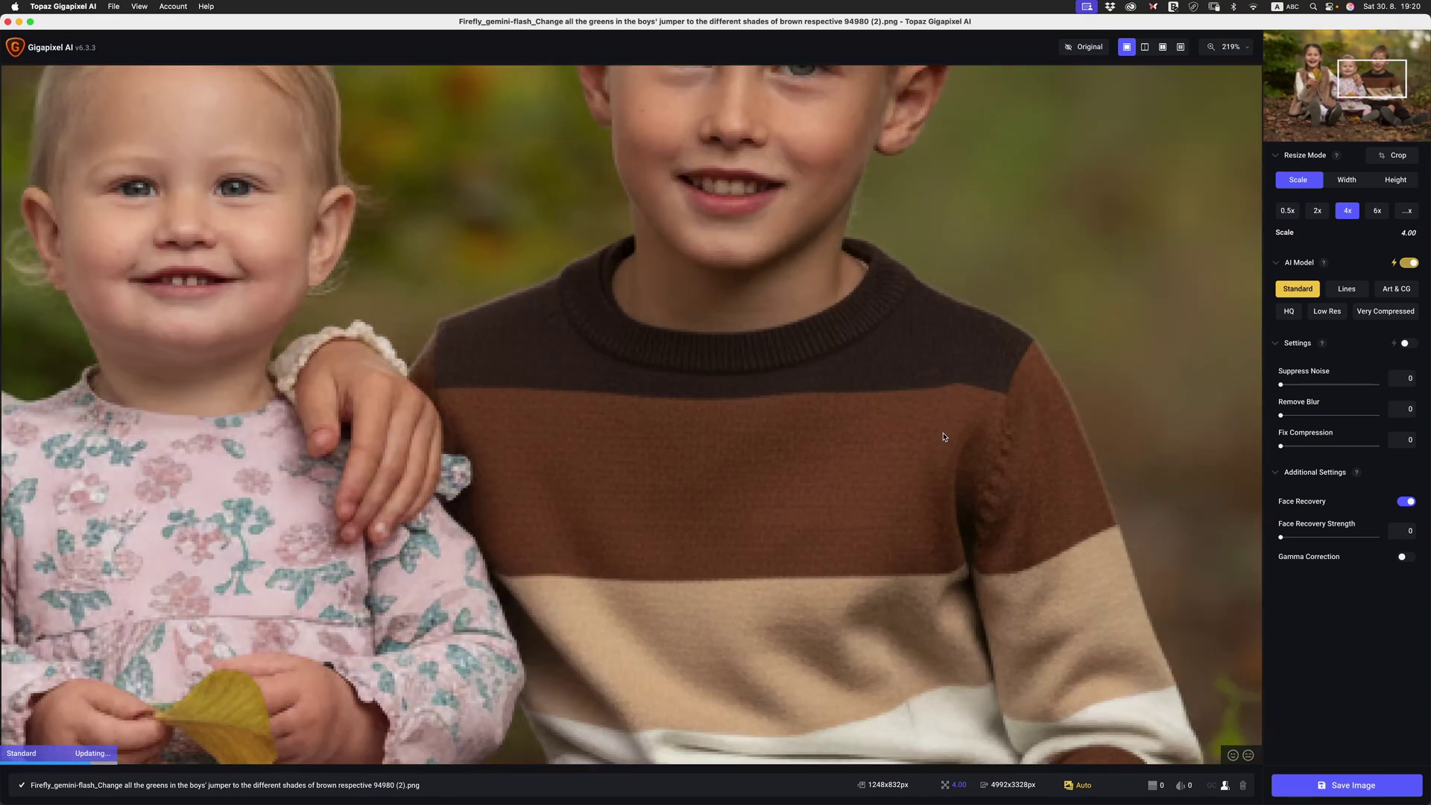
scroll(943, 437, "up", 1)
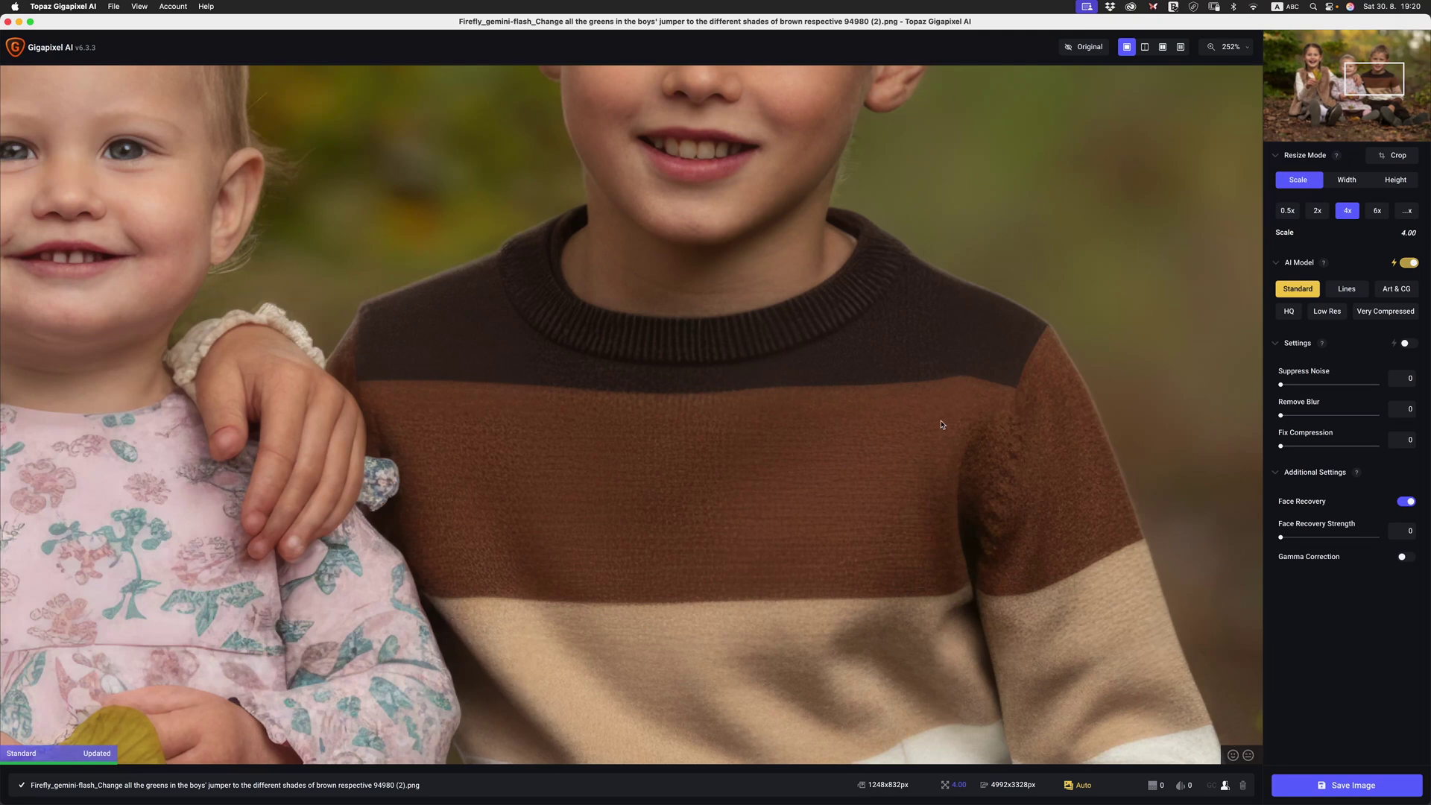
scroll(641, 368, "down", 1)
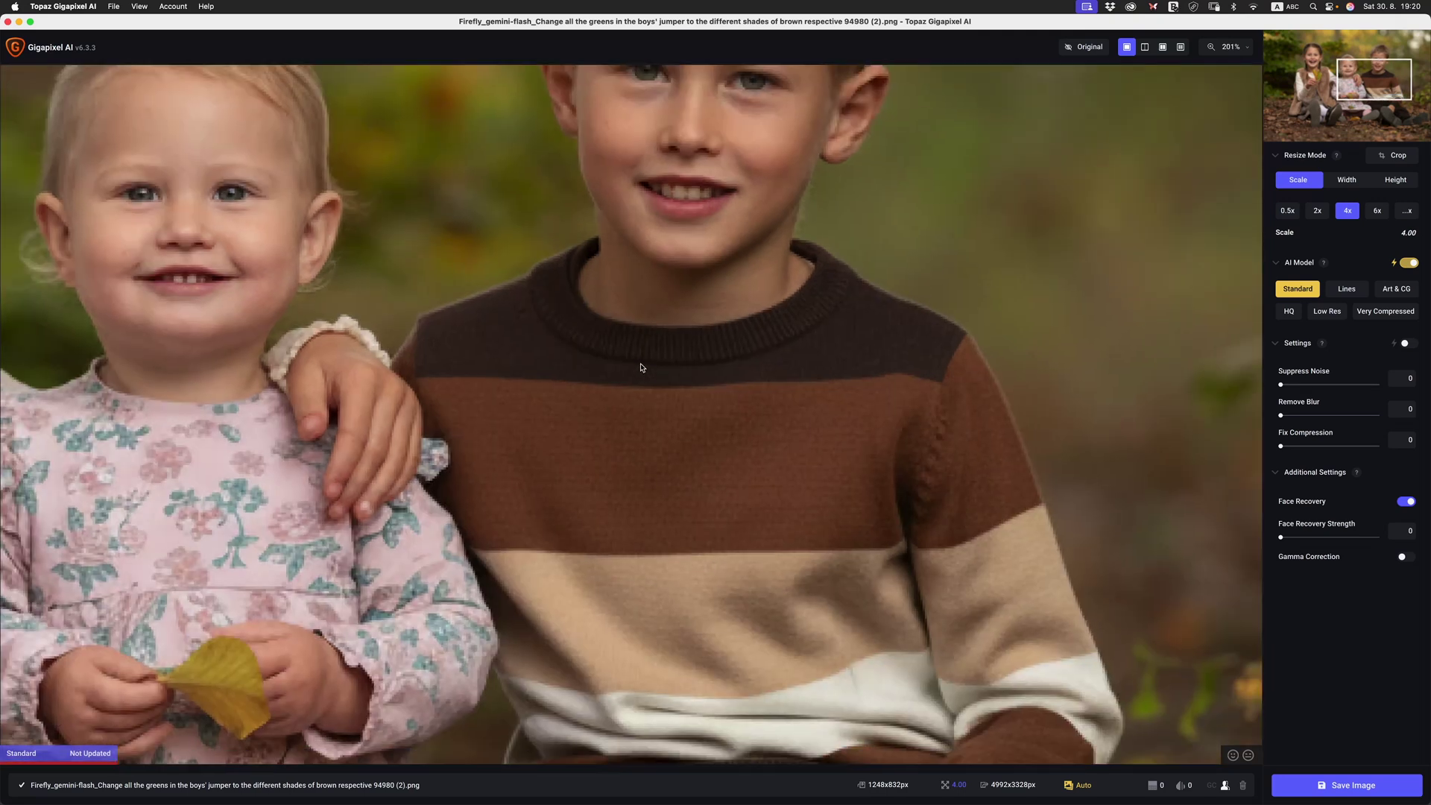
scroll(641, 367, "down", 4)
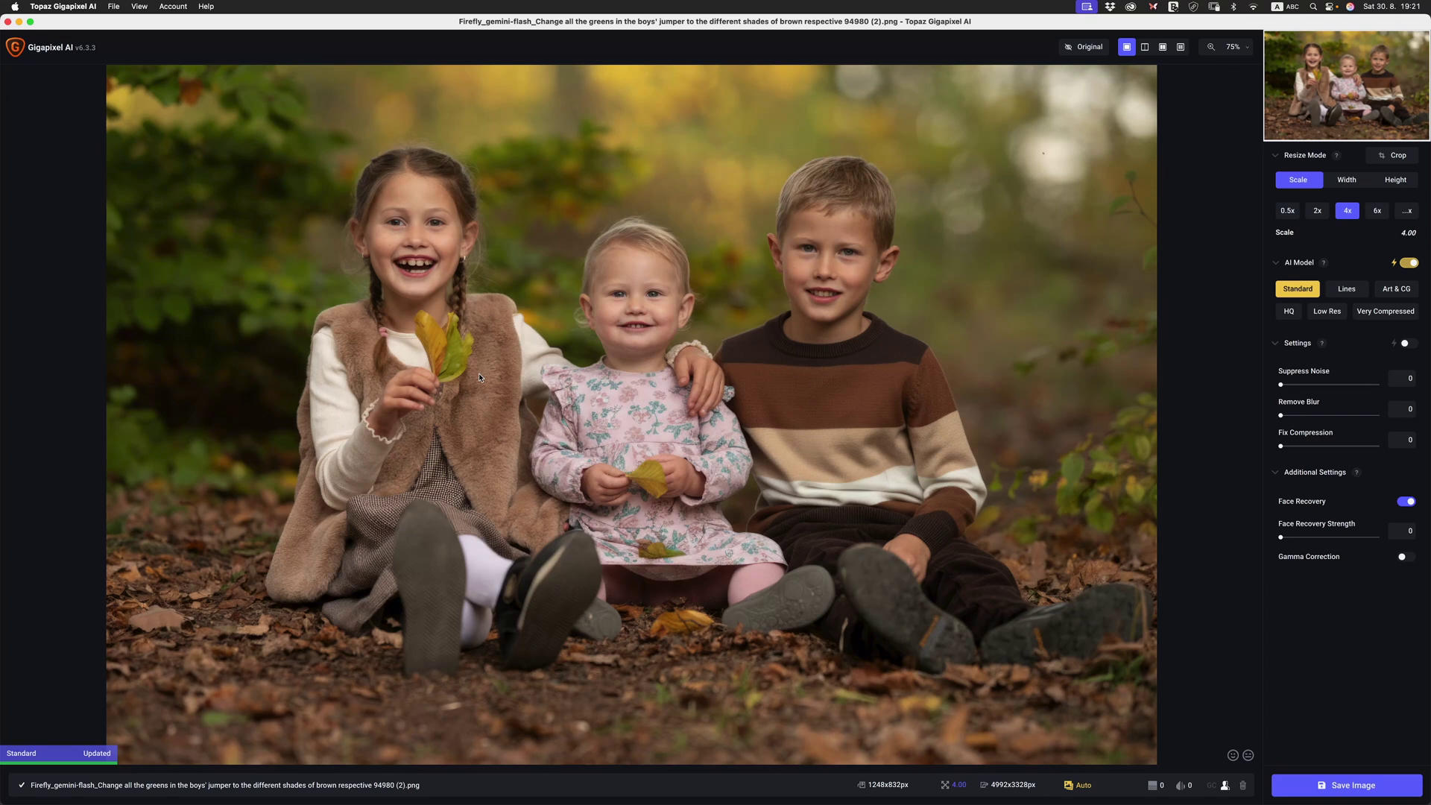
key("super+minus")
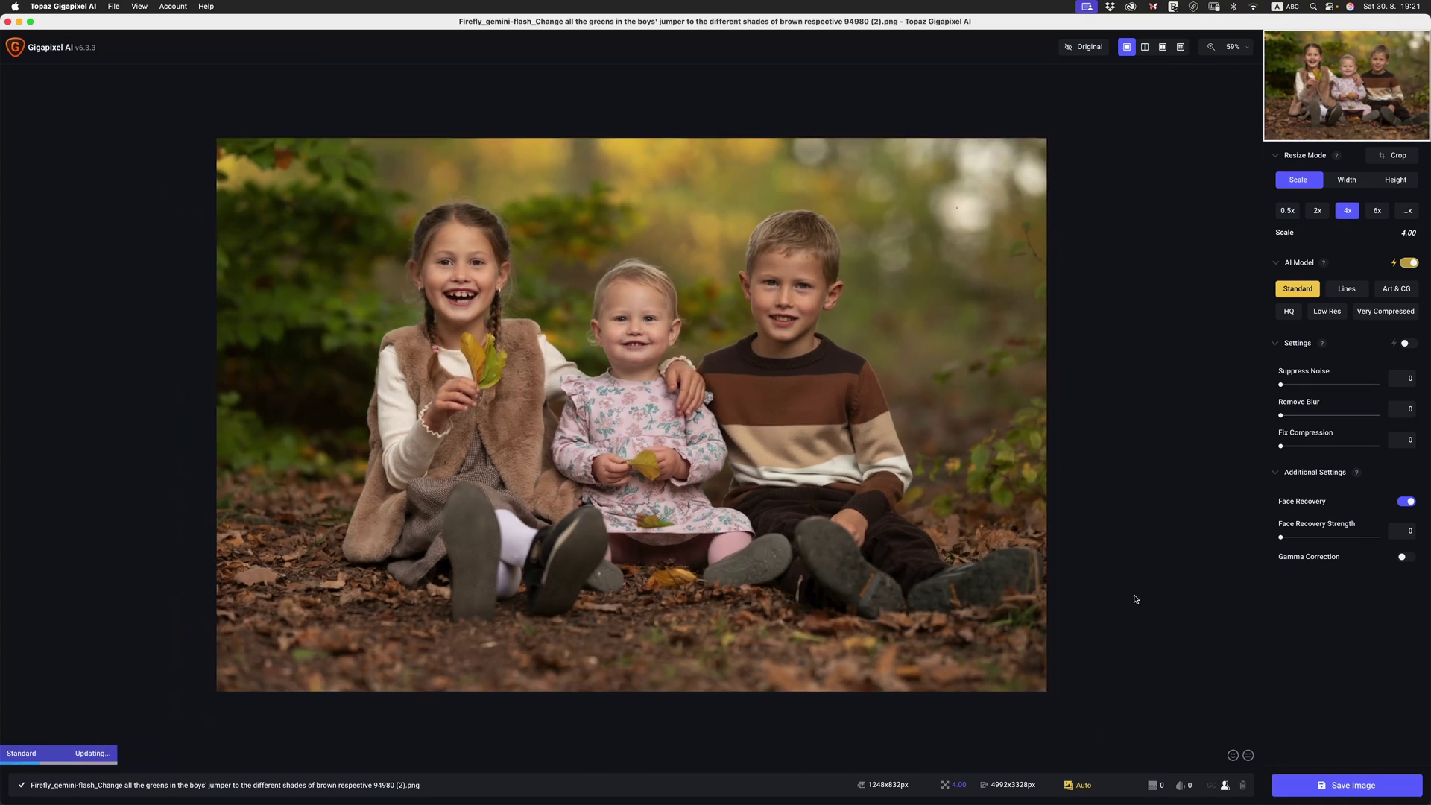
Step: Return to the browser showing the enlarged Firefly image of the three children
left_click(481, 788)
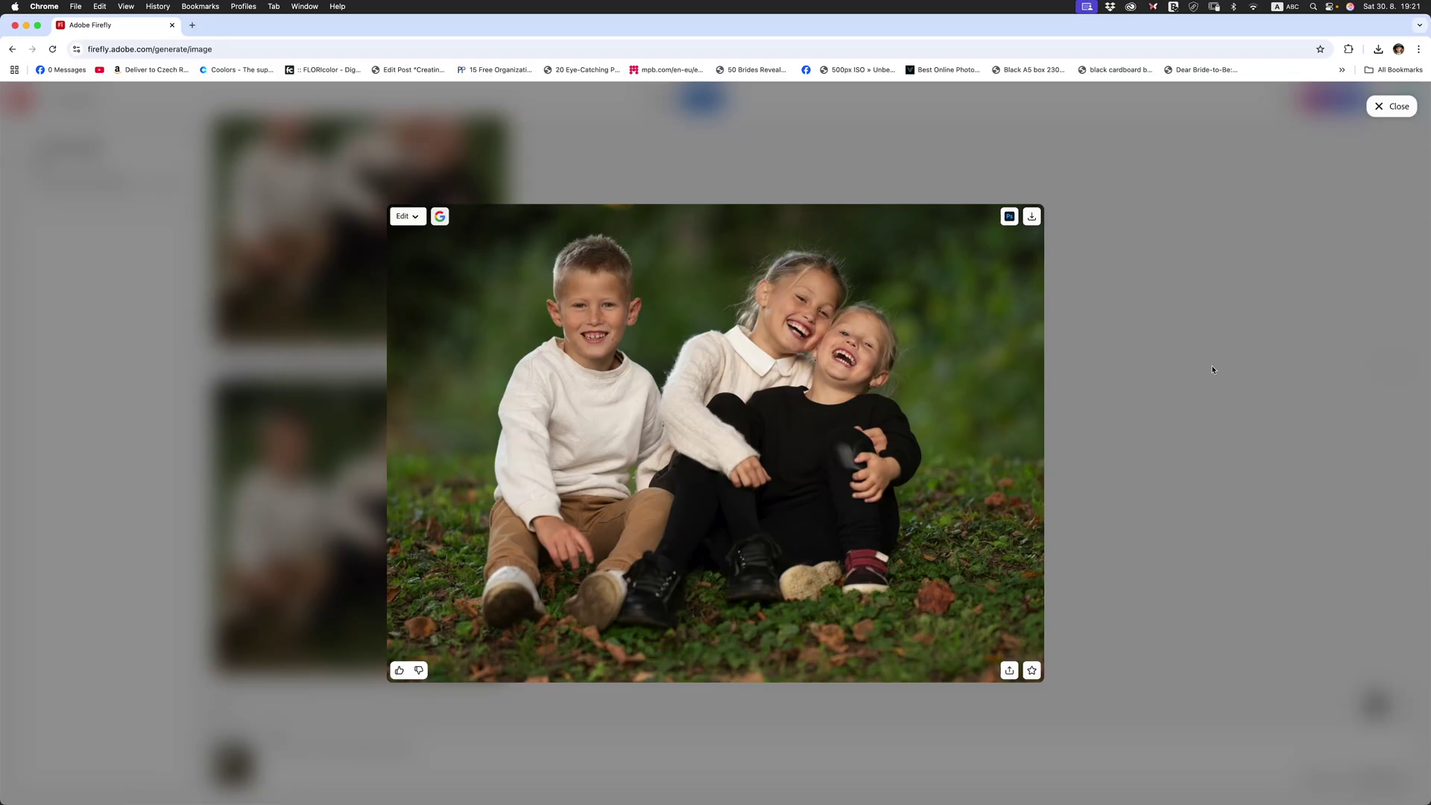